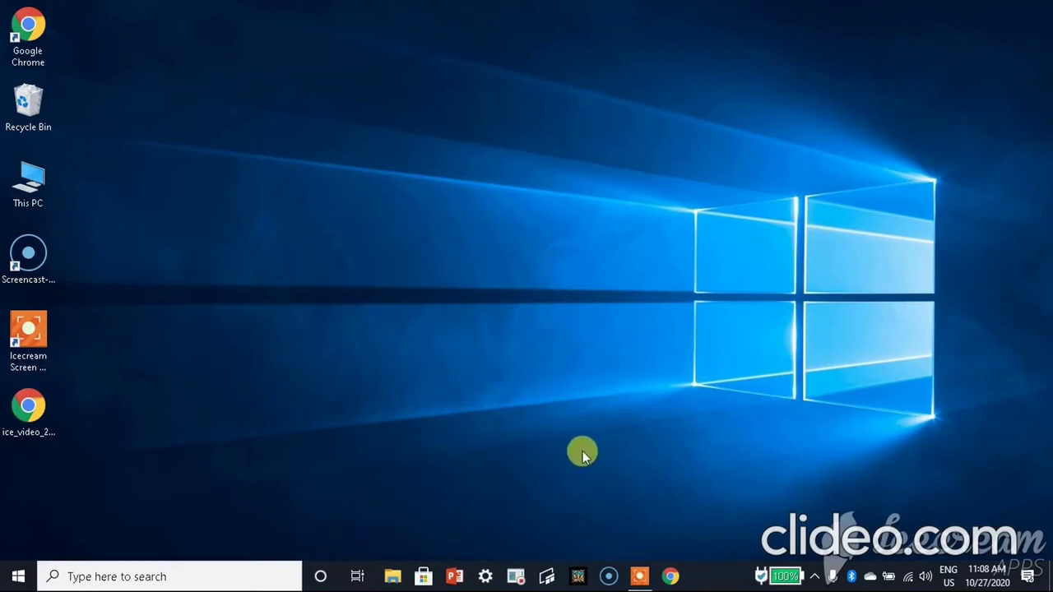
Launch the Screencast-O-Matic recorder and close its Record options panel, leaving the full-desktop capture frame.
click(599, 580)
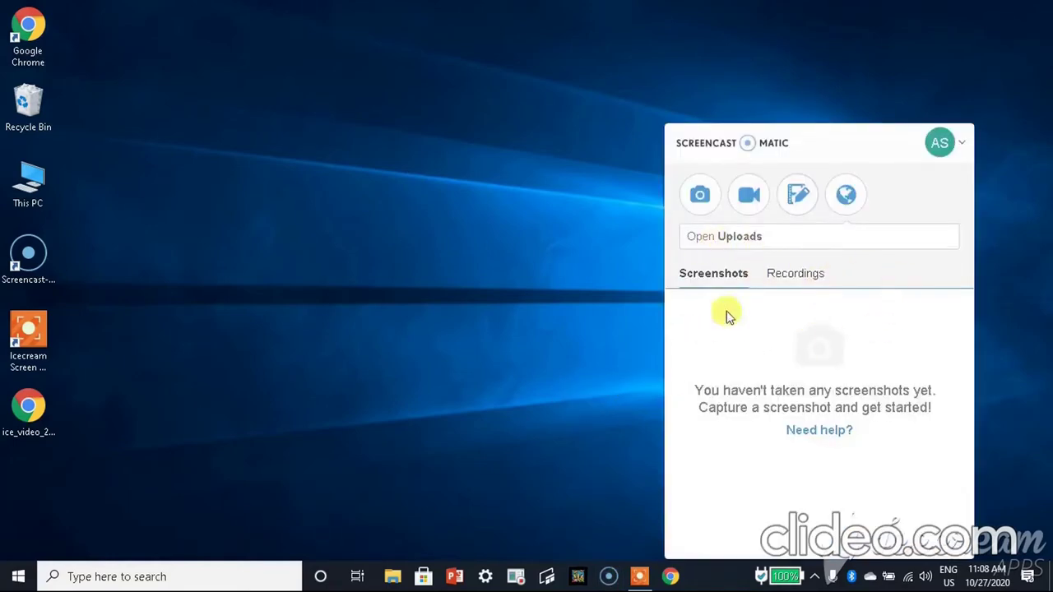
click(749, 196)
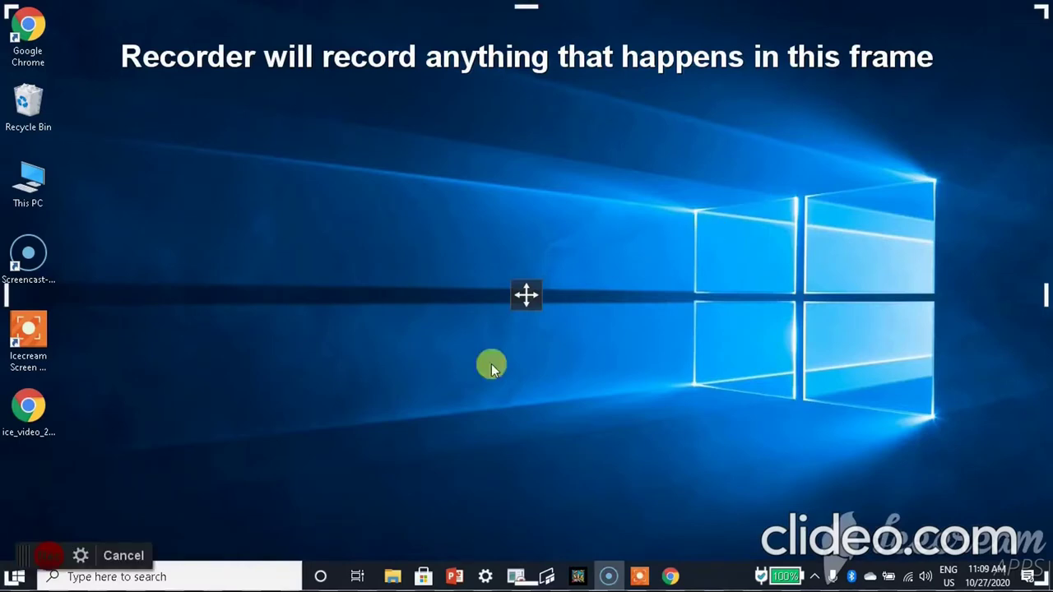
mouse_move(47, 556)
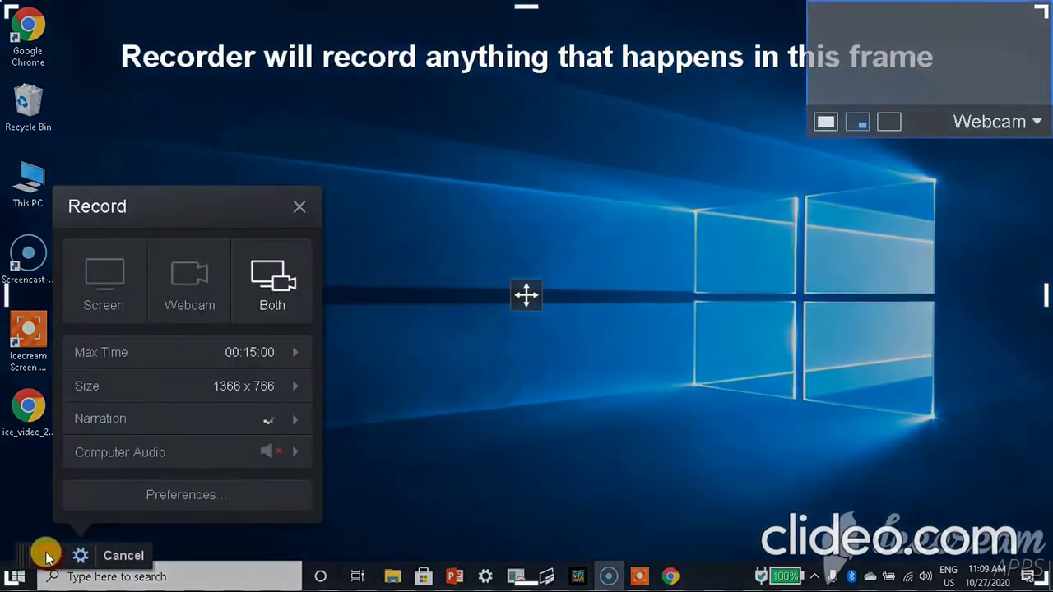
click(298, 206)
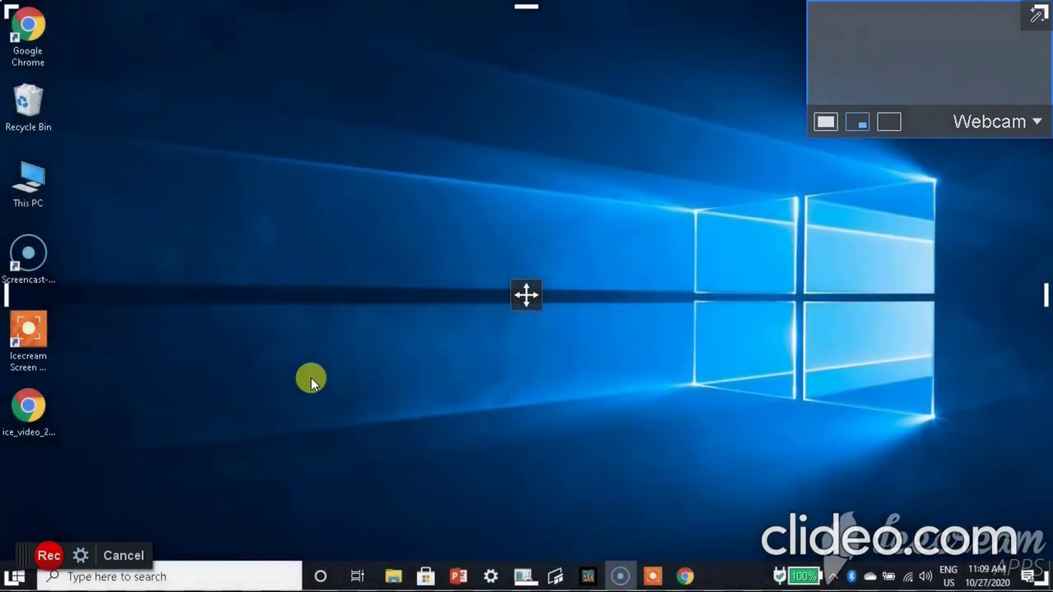
Record a 0:06.51 desktop clip, pause it, and finish it with Done.
click(49, 556)
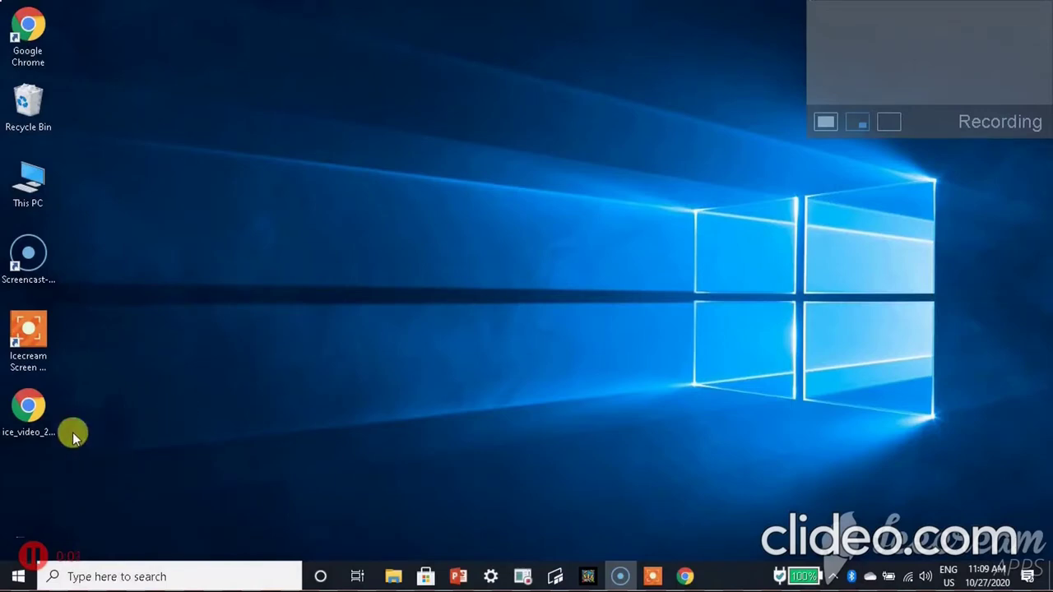
click(34, 558)
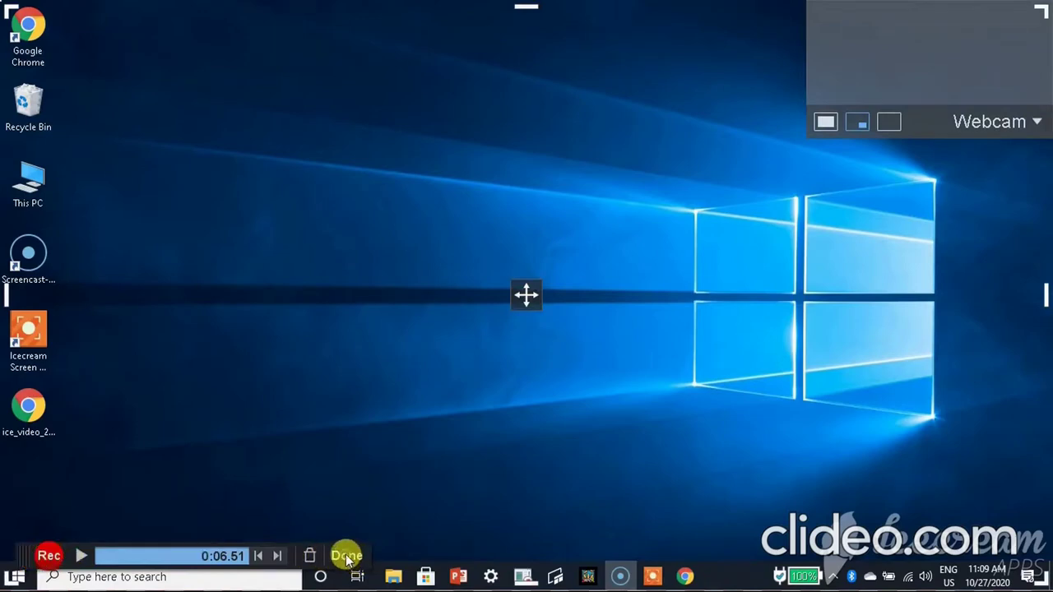
click(346, 557)
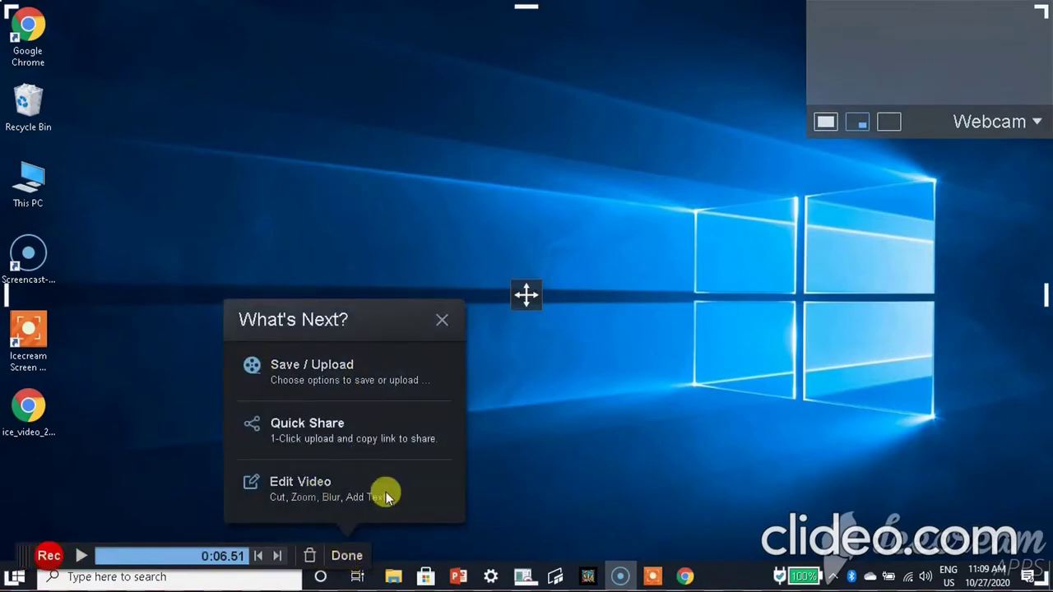
Send the clip to Edit Video, dismiss the upgrade offer, and play the 0:07 preview.
click(315, 484)
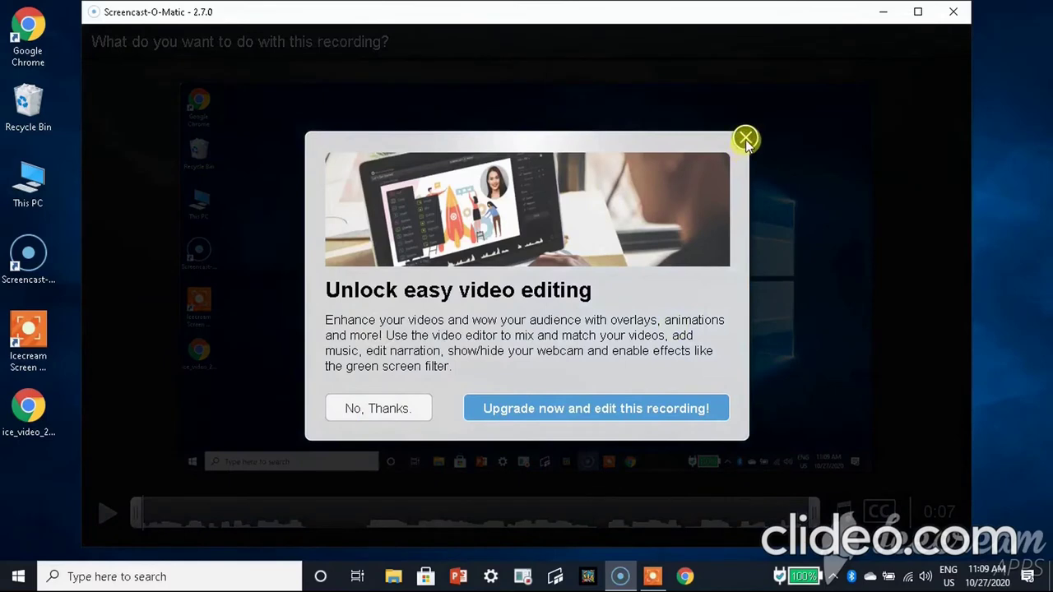
click(745, 138)
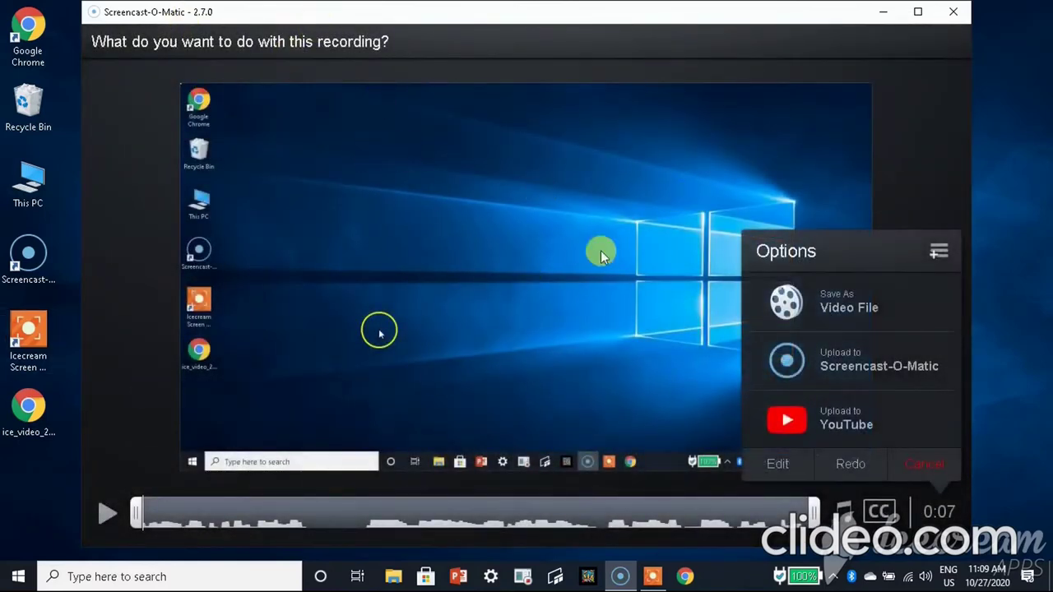
click(113, 522)
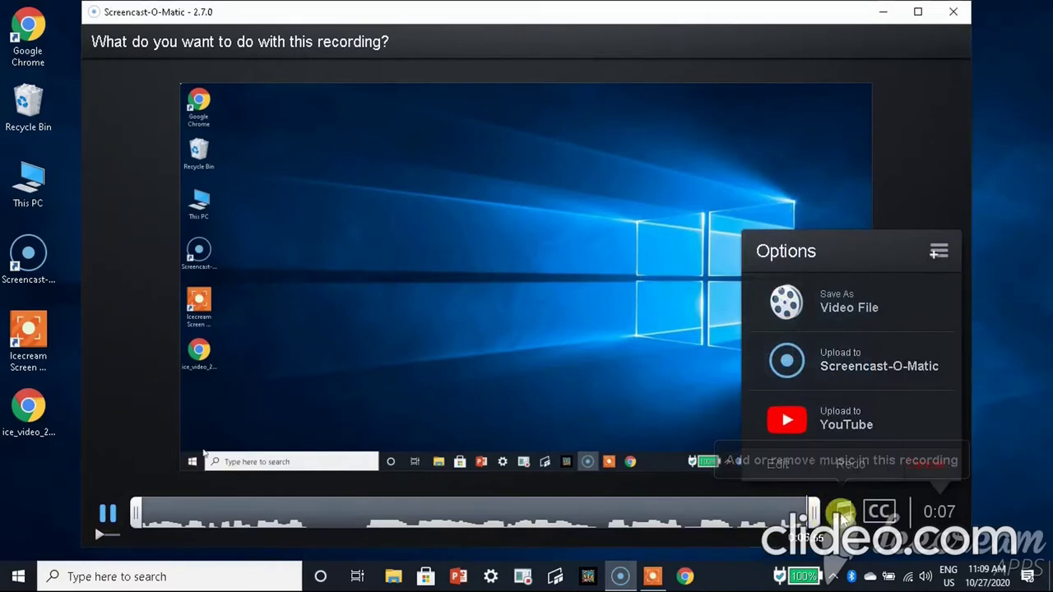
Add the Corporate track 'A New Day' as background music and play the preview with it.
click(841, 514)
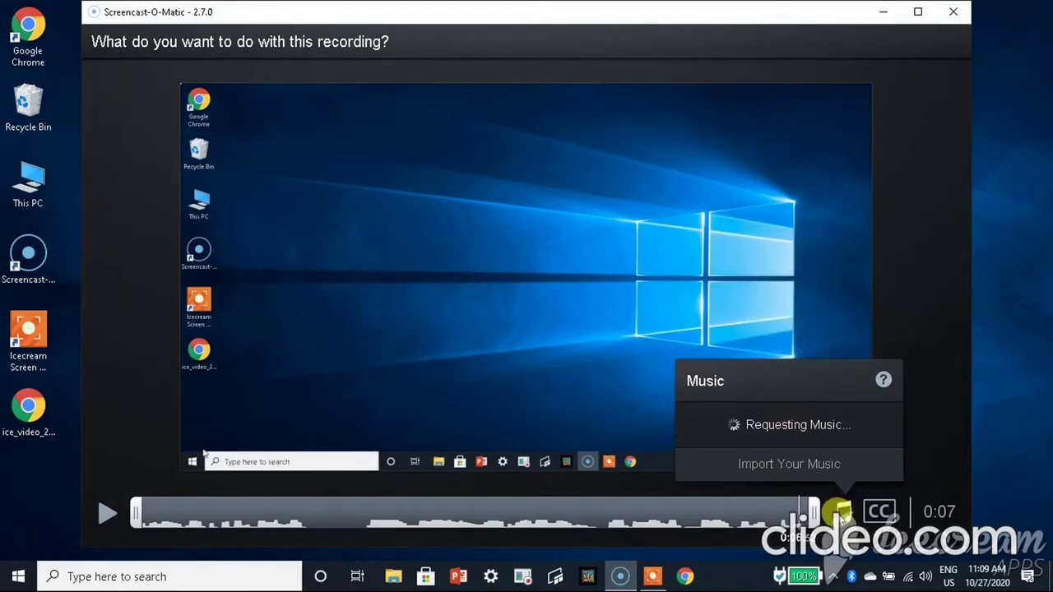
click(841, 513)
click(841, 514)
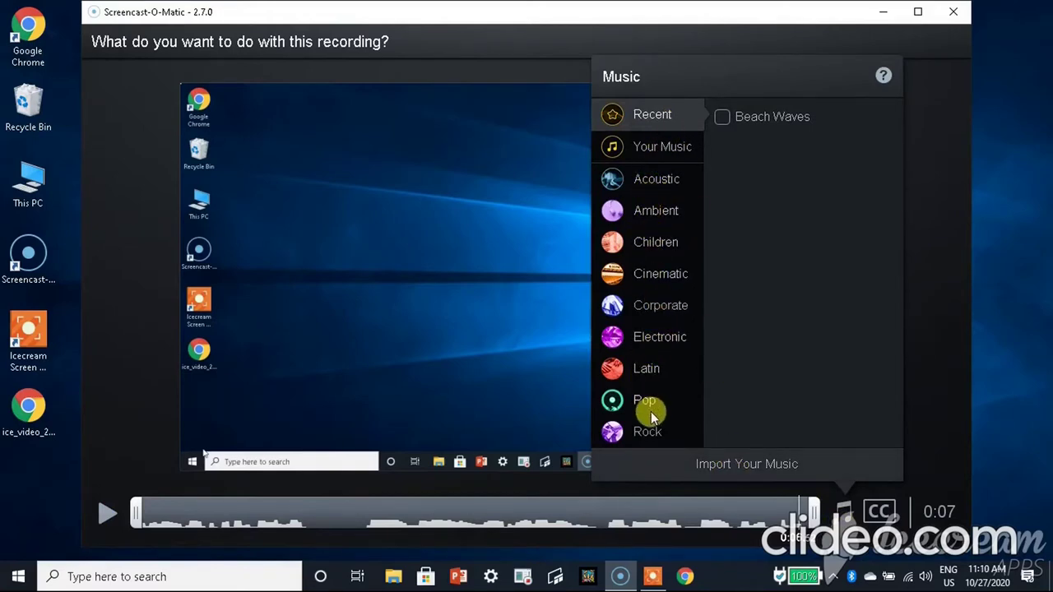
click(653, 306)
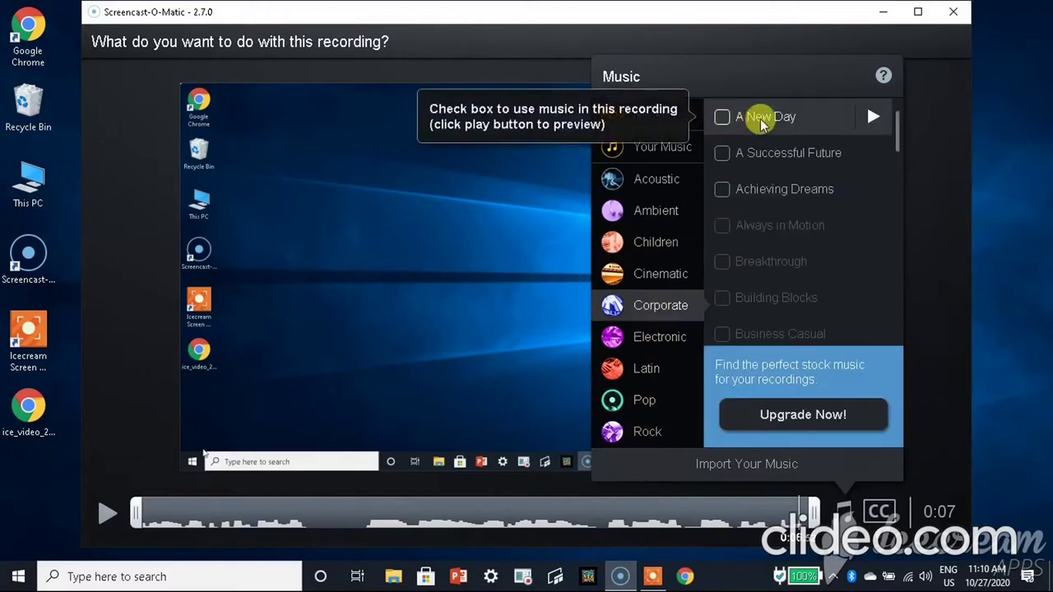
click(721, 117)
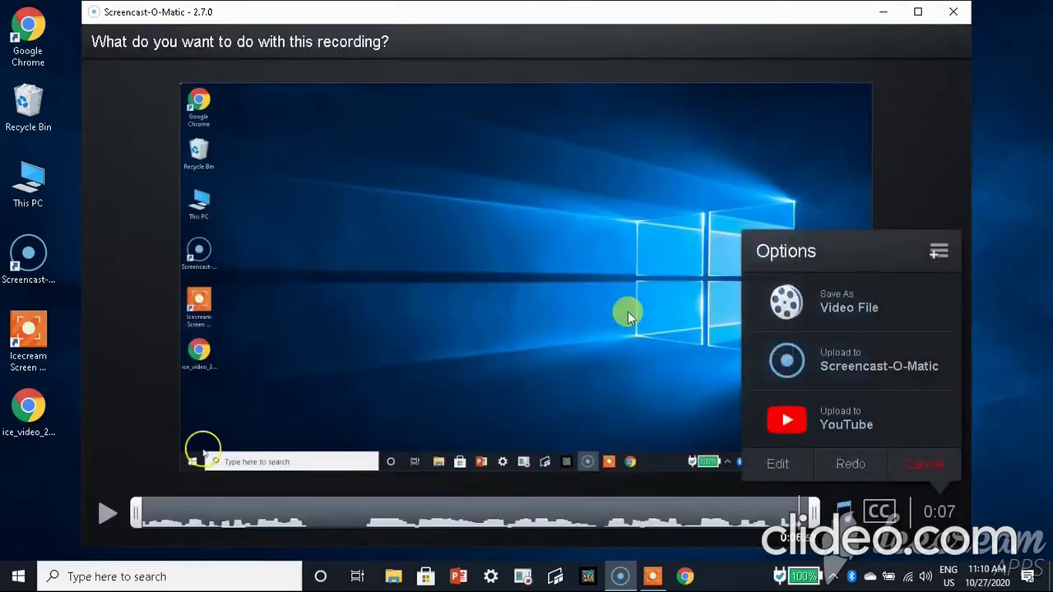
click(108, 514)
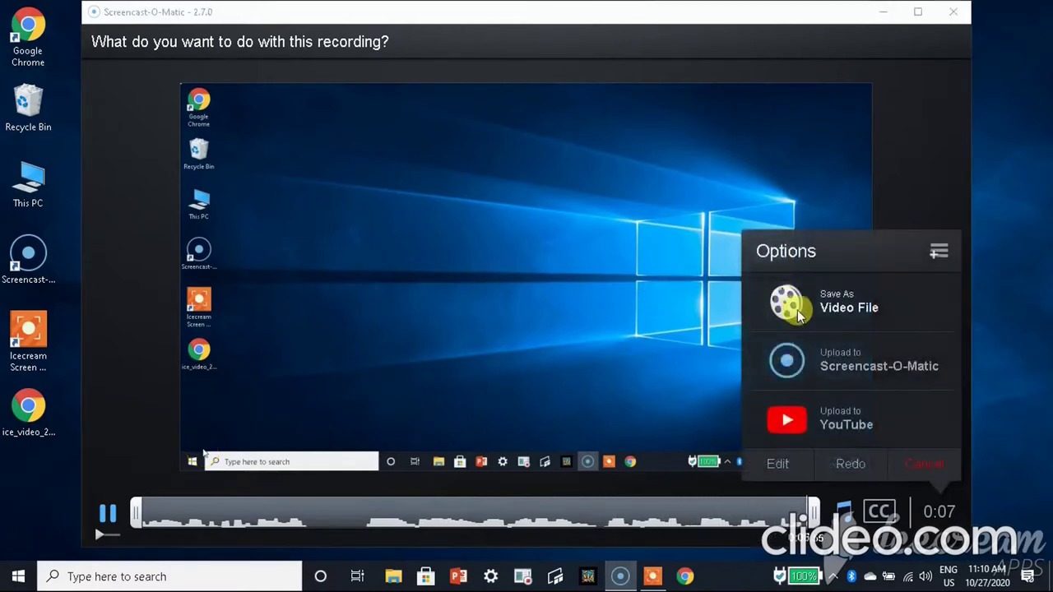
Save the recording as an MP4 file in Downloads, then close Screencast-O-Matic.
click(851, 298)
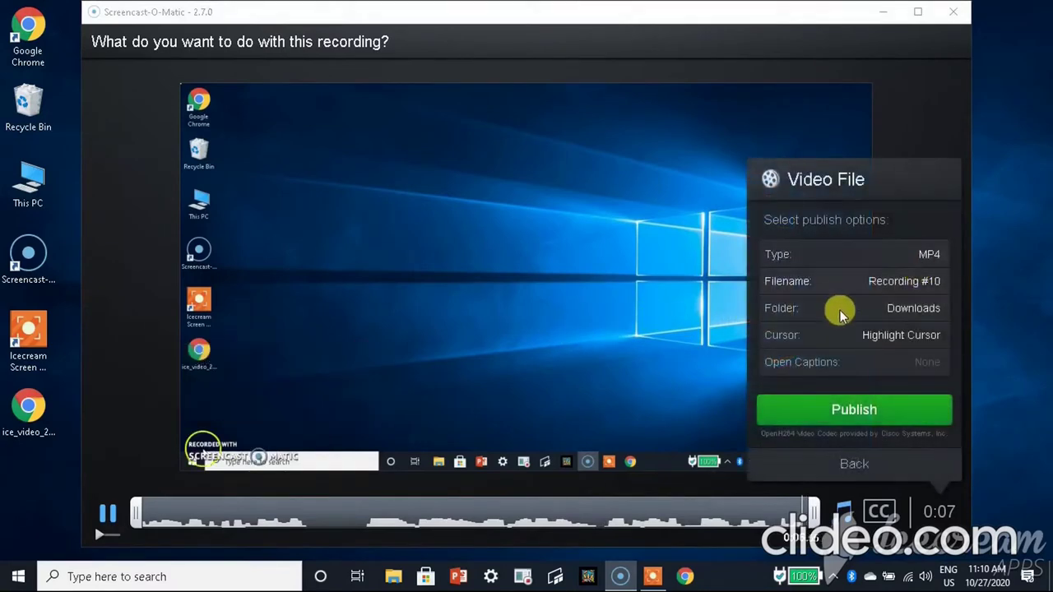
click(915, 308)
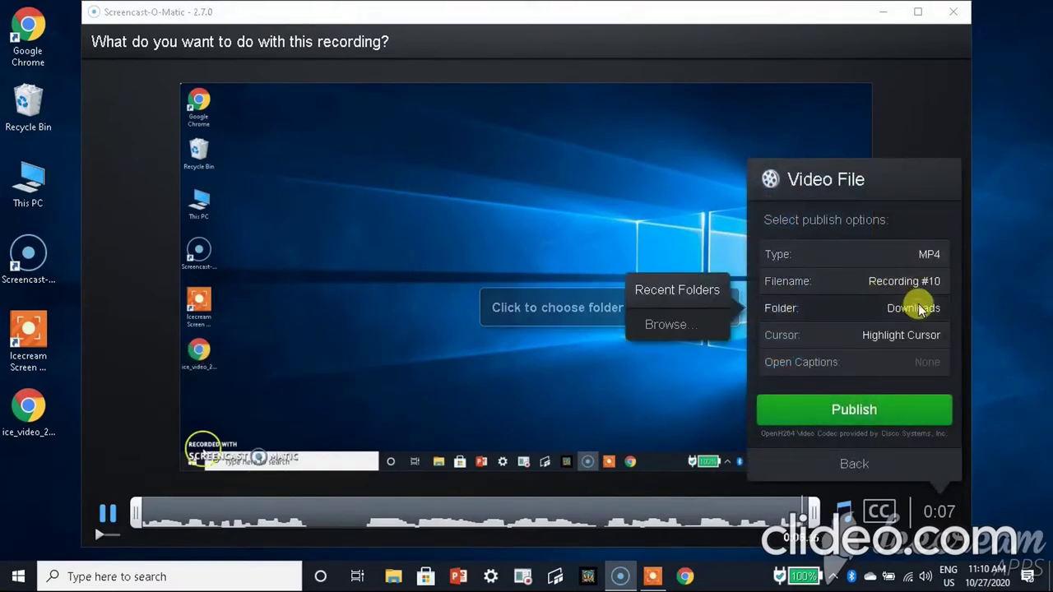
click(856, 311)
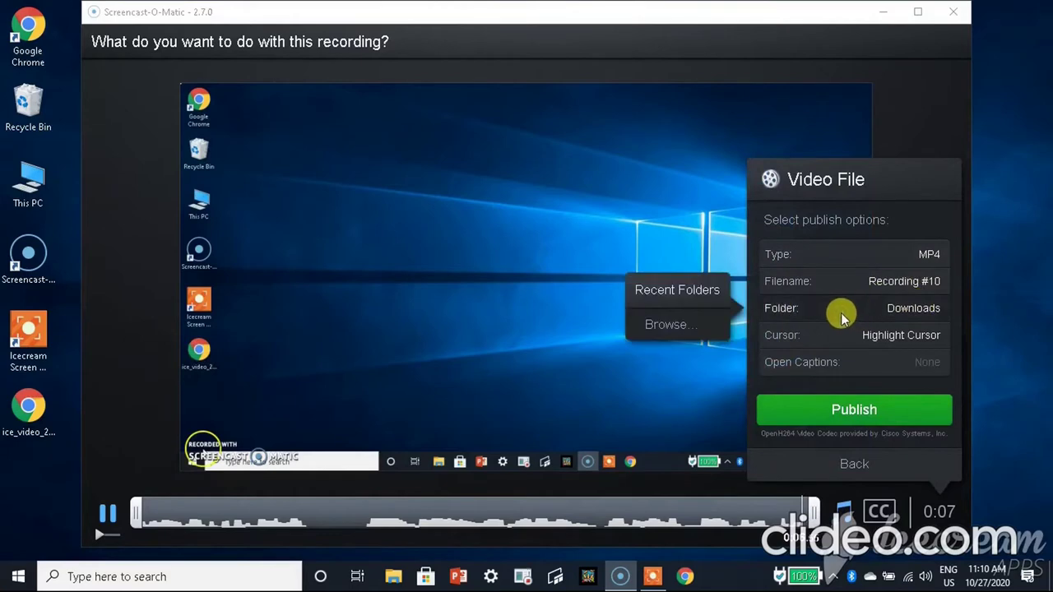
click(693, 327)
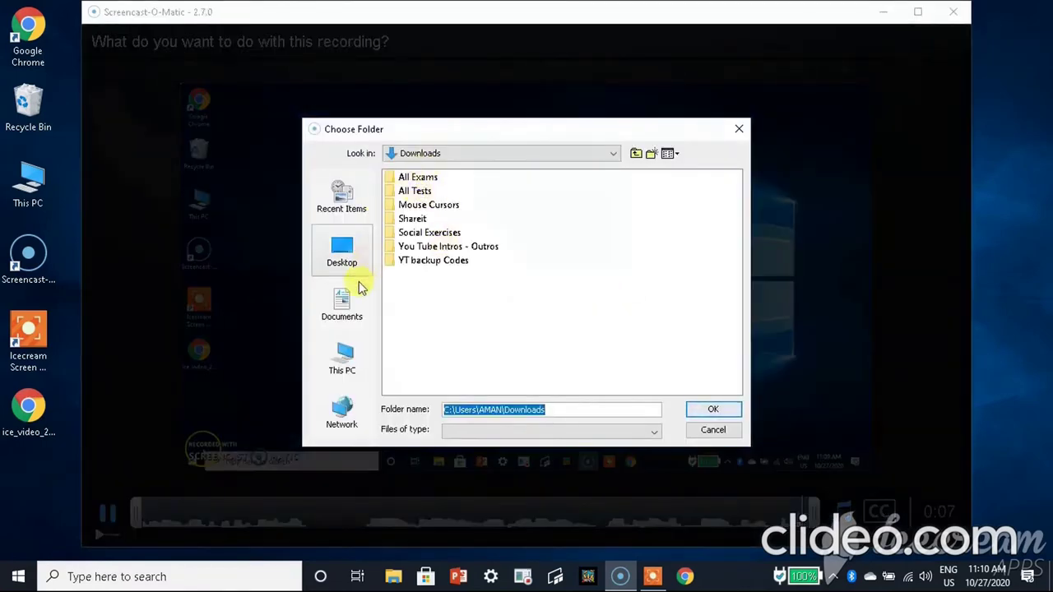
click(342, 308)
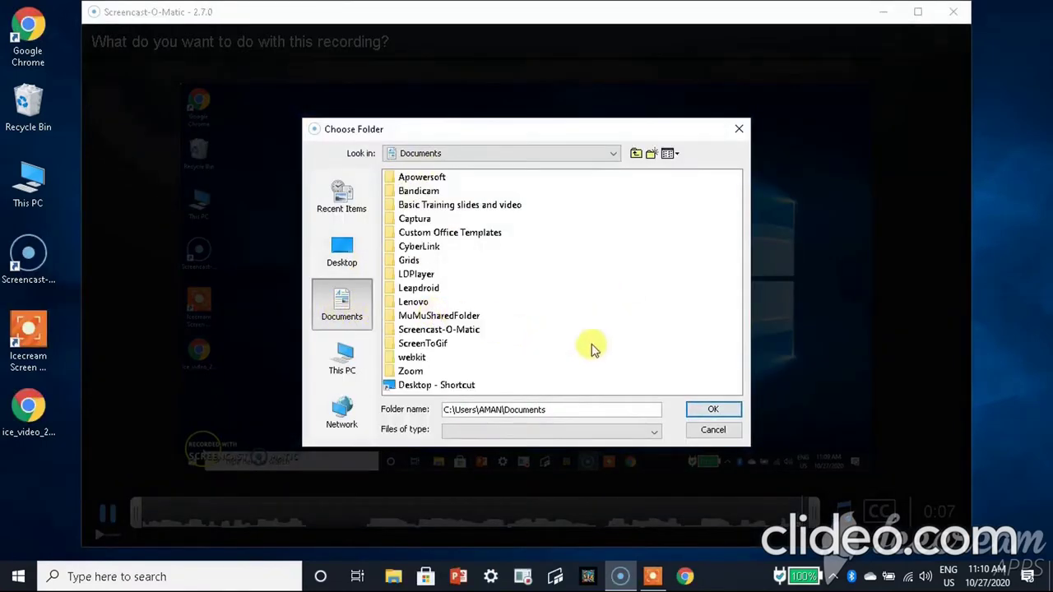
click(718, 430)
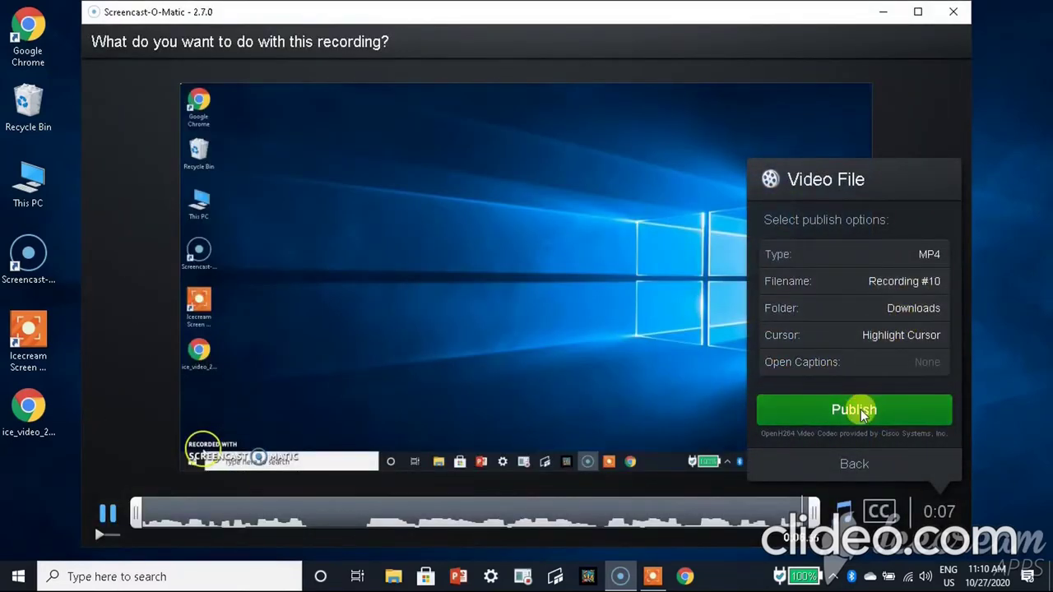
click(856, 410)
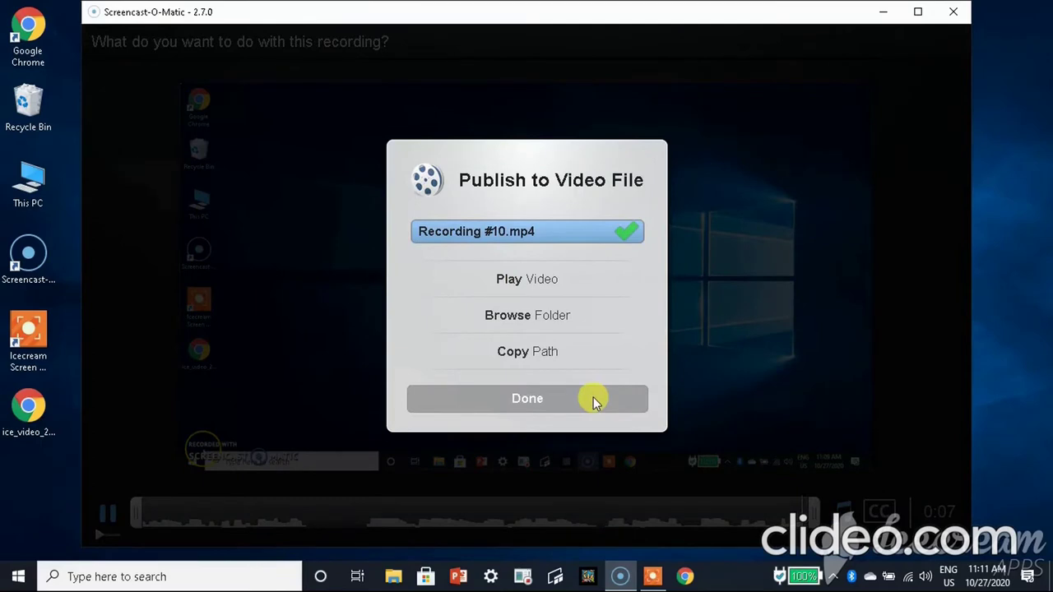
click(594, 399)
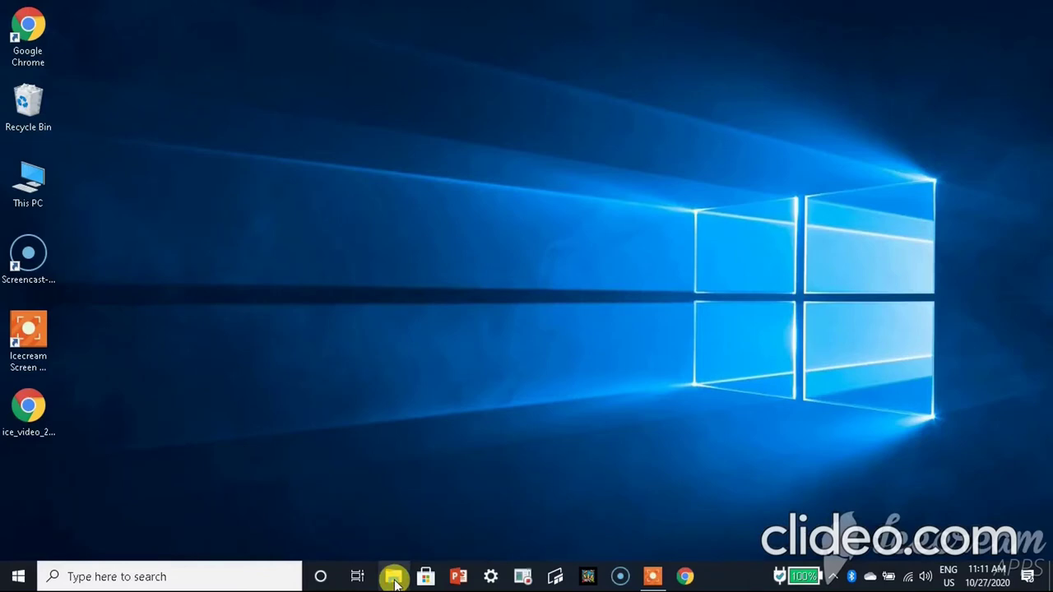
Delete Recording #9 from Downloads, keeping Recording #10, and minimize File Explorer.
click(395, 579)
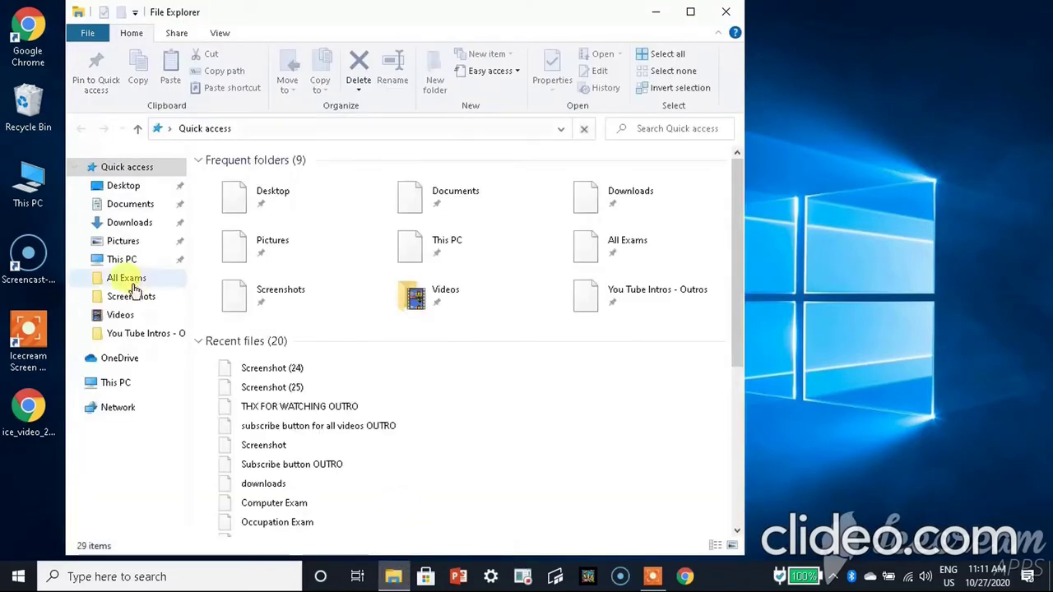
click(130, 225)
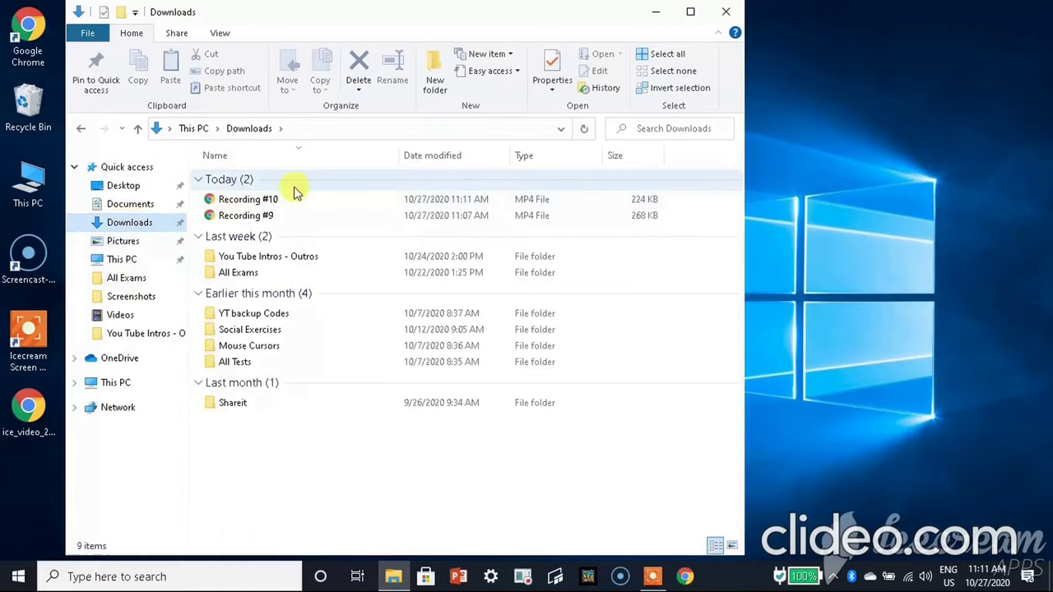
click(263, 216)
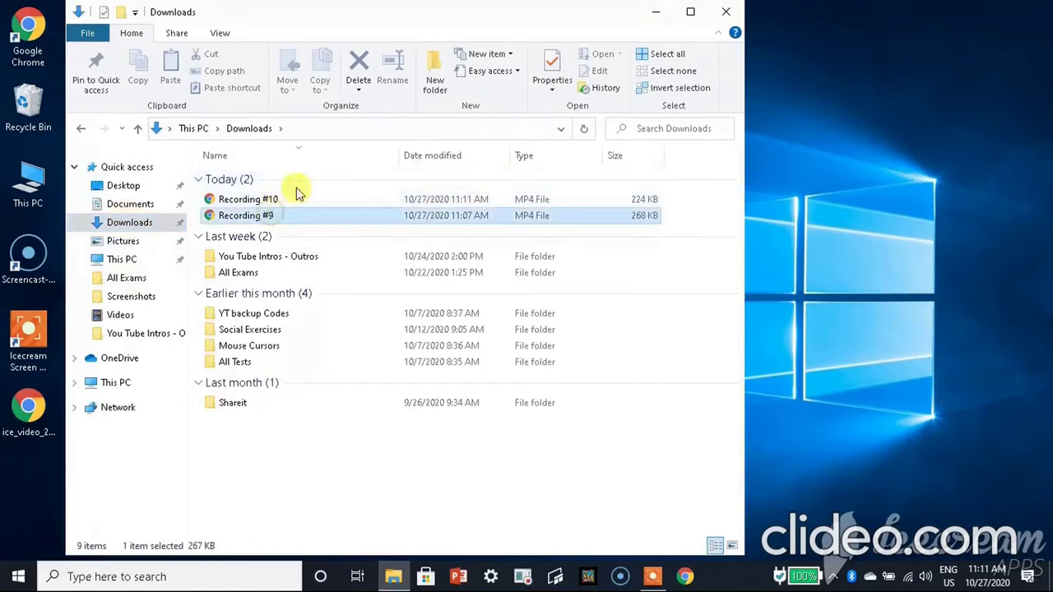
click(362, 72)
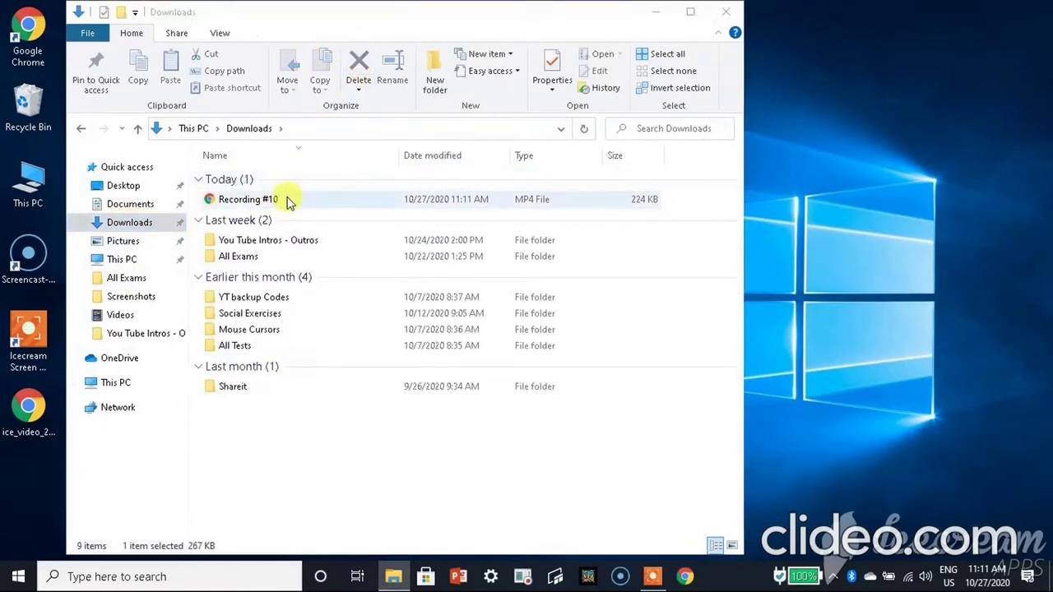
click(655, 11)
click(654, 577)
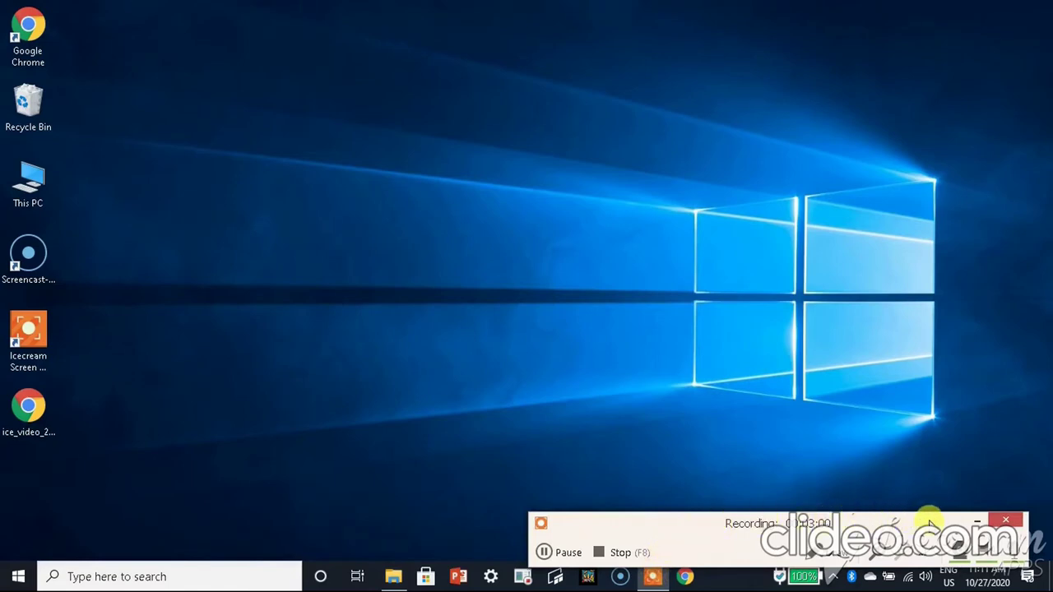
Stop the Icecream screen recording.
click(603, 555)
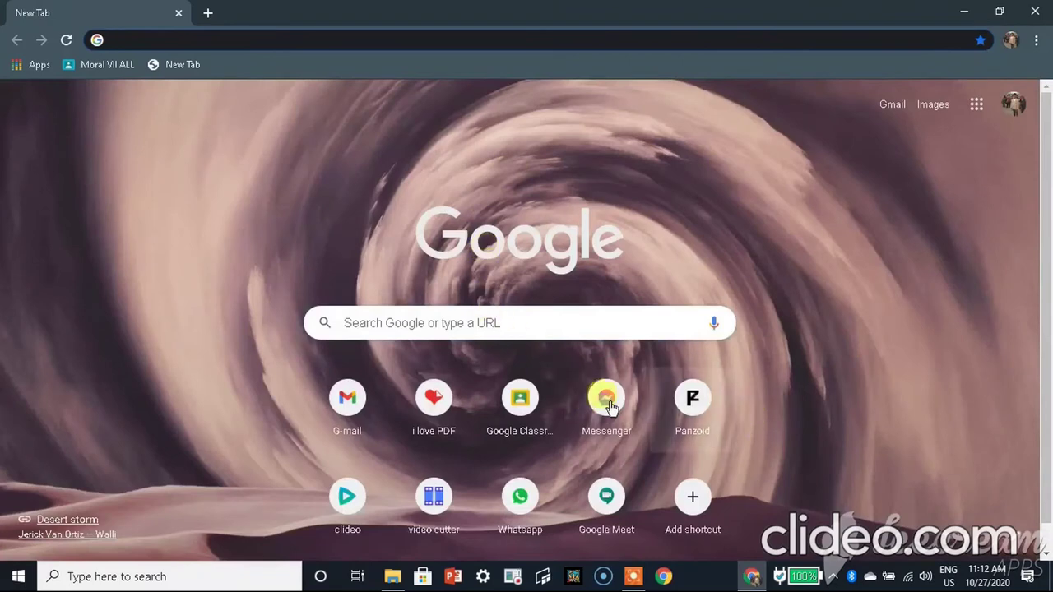
Upload Recording #10.mp4 from Downloads into a fresh Clideo Merge Videos project.
click(346, 497)
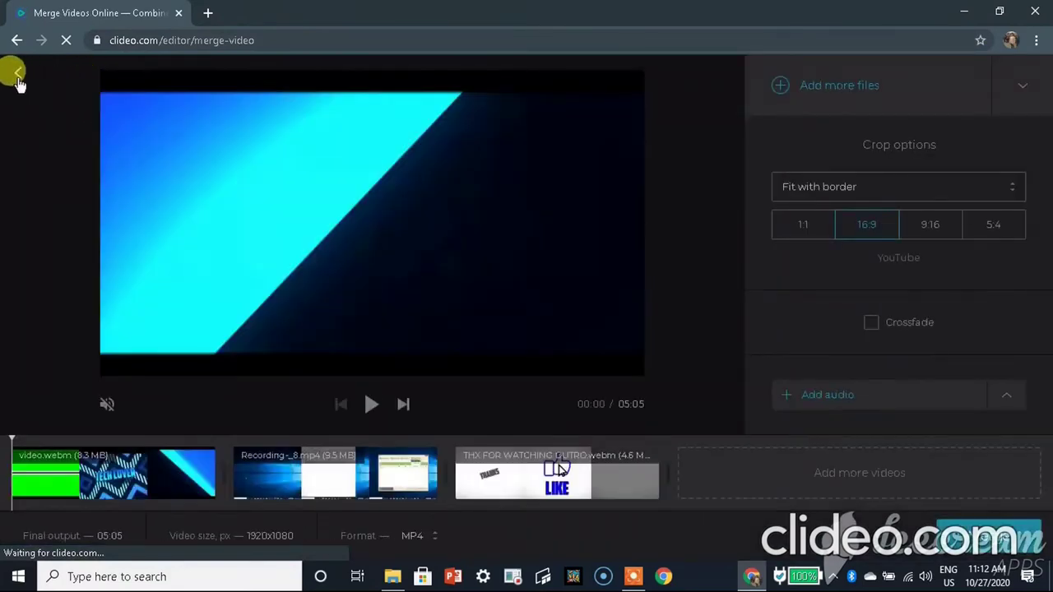
click(18, 76)
click(627, 344)
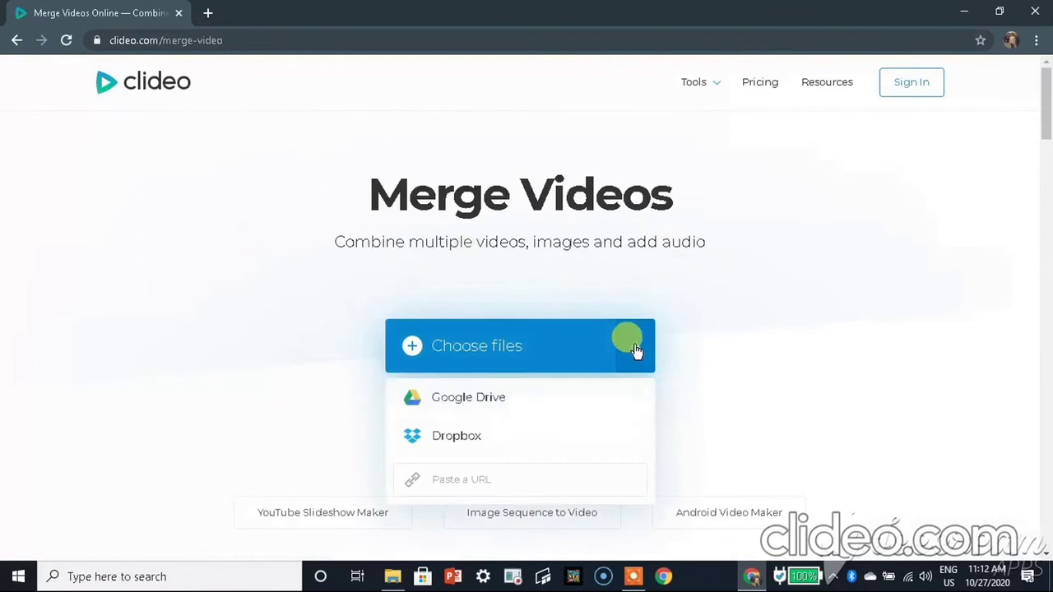
click(634, 346)
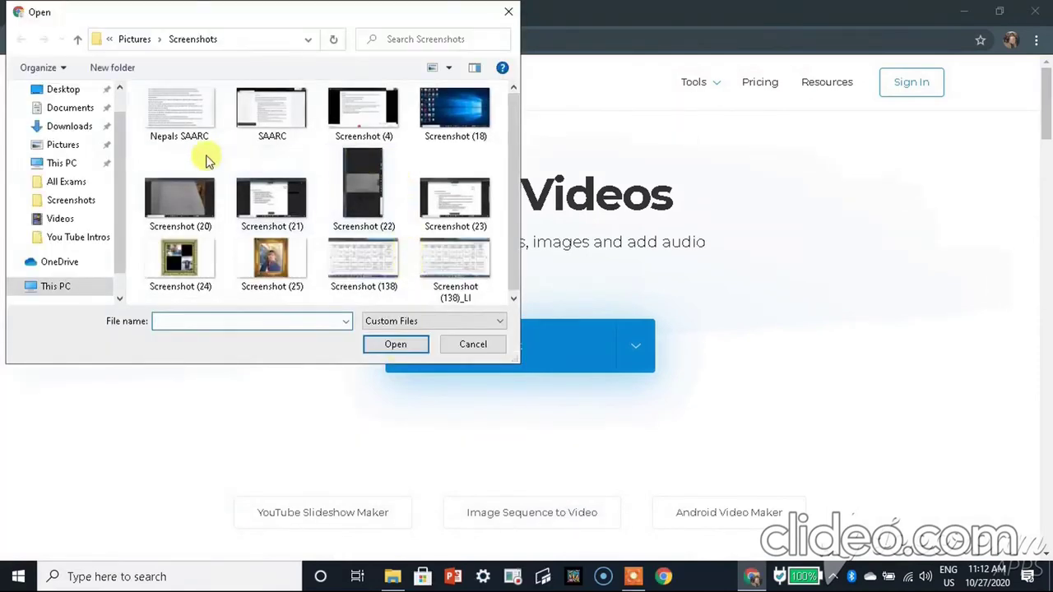
click(69, 130)
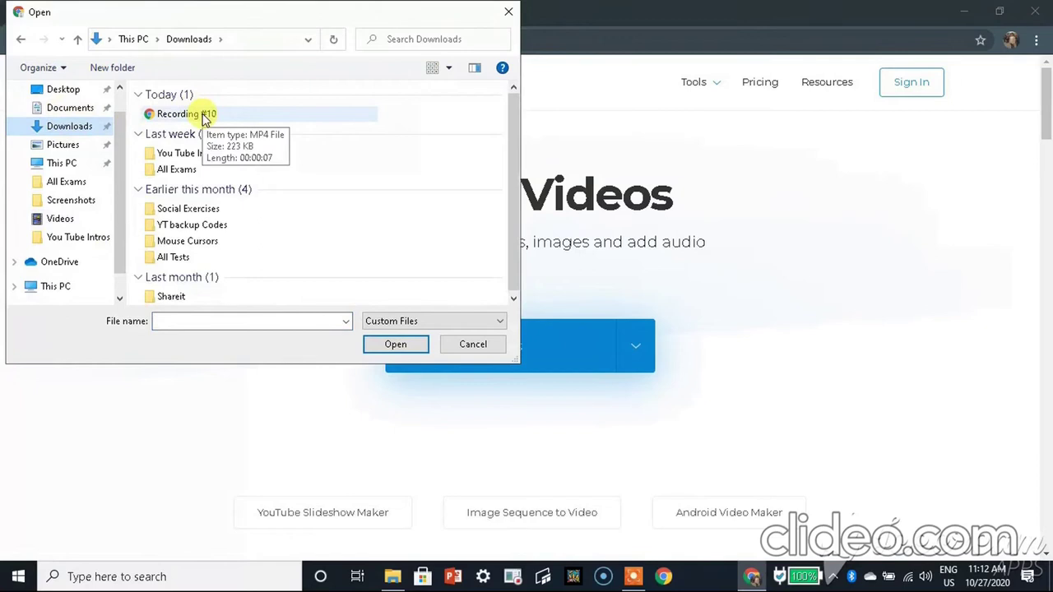
click(204, 115)
click(403, 345)
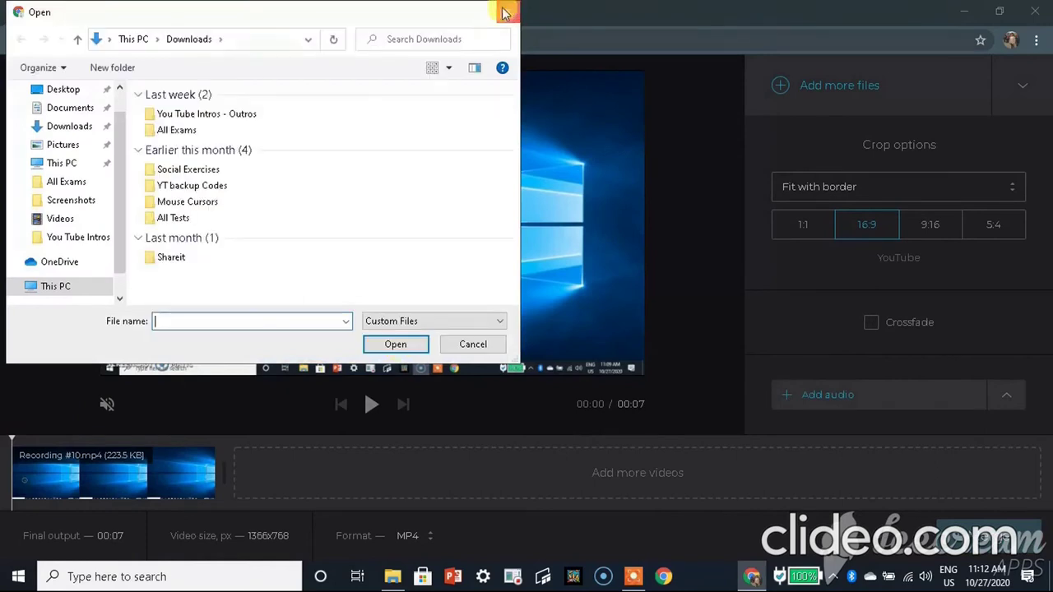
click(505, 12)
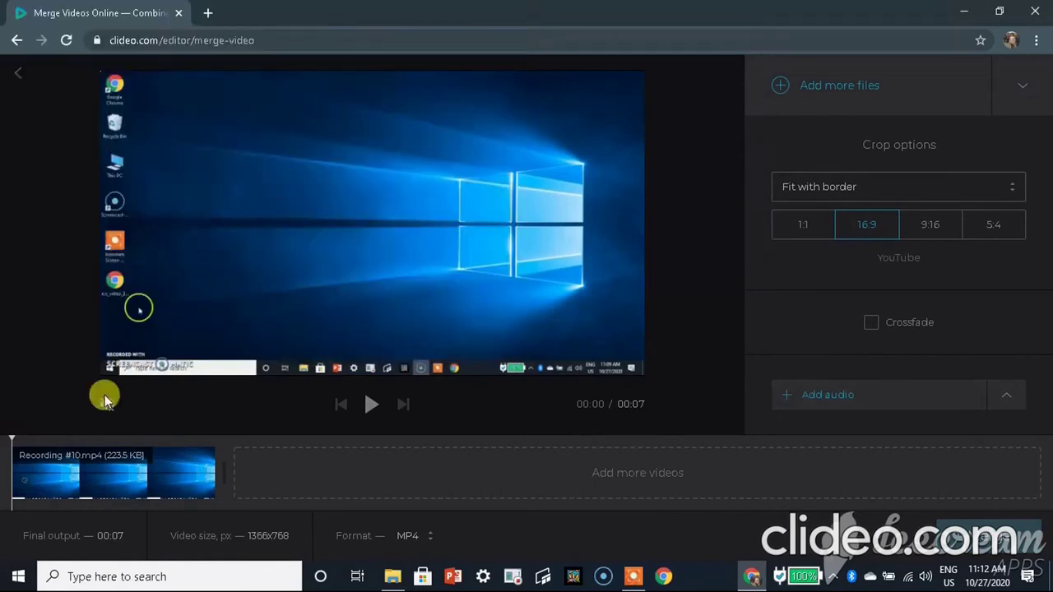
Play and pause the Recording #10 preview, then cancel local-file audio and view other audio sources.
click(371, 409)
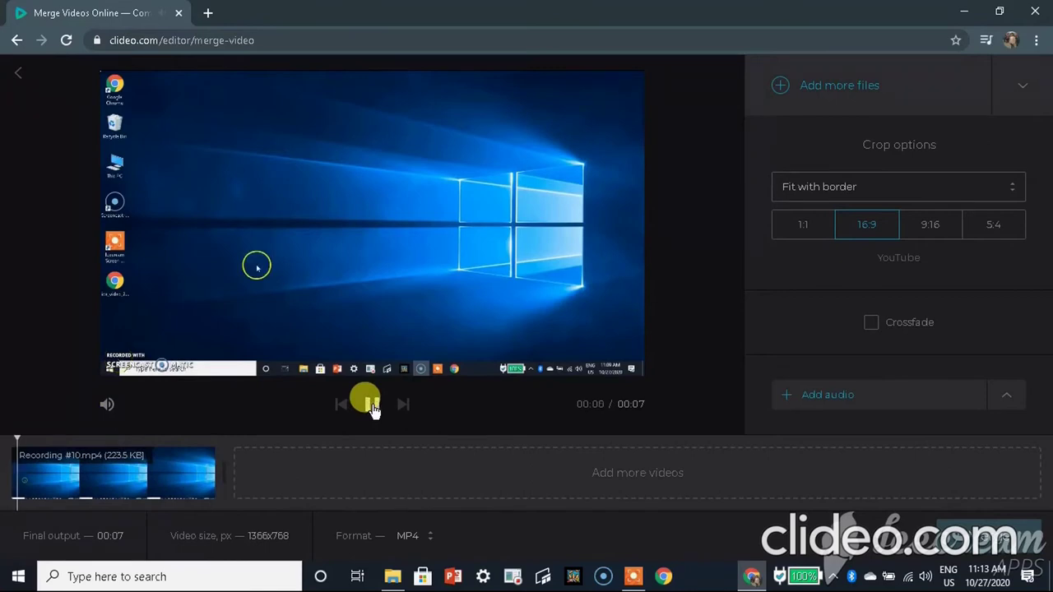
click(372, 404)
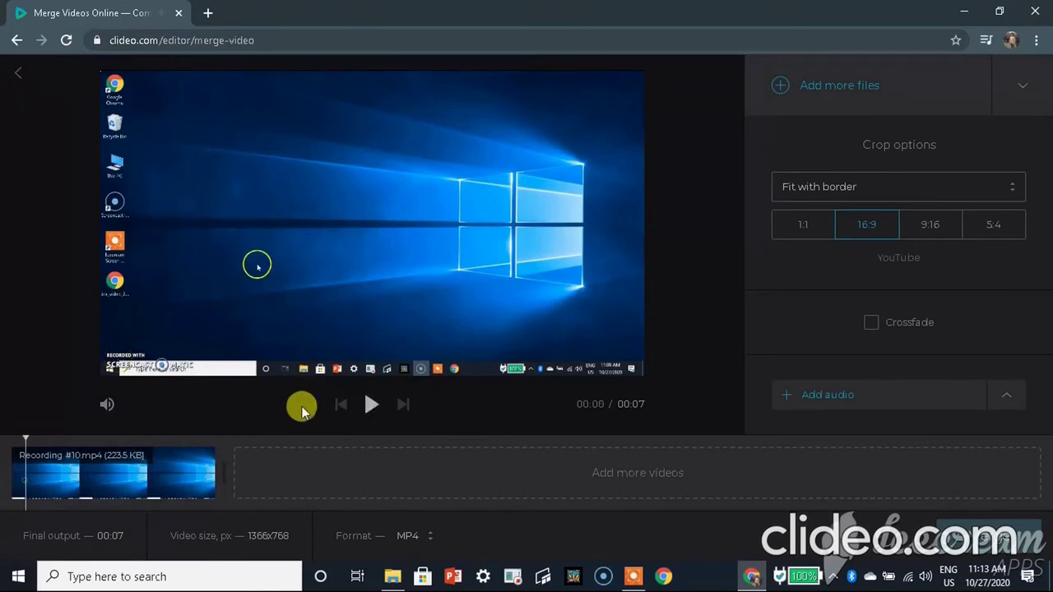
click(877, 396)
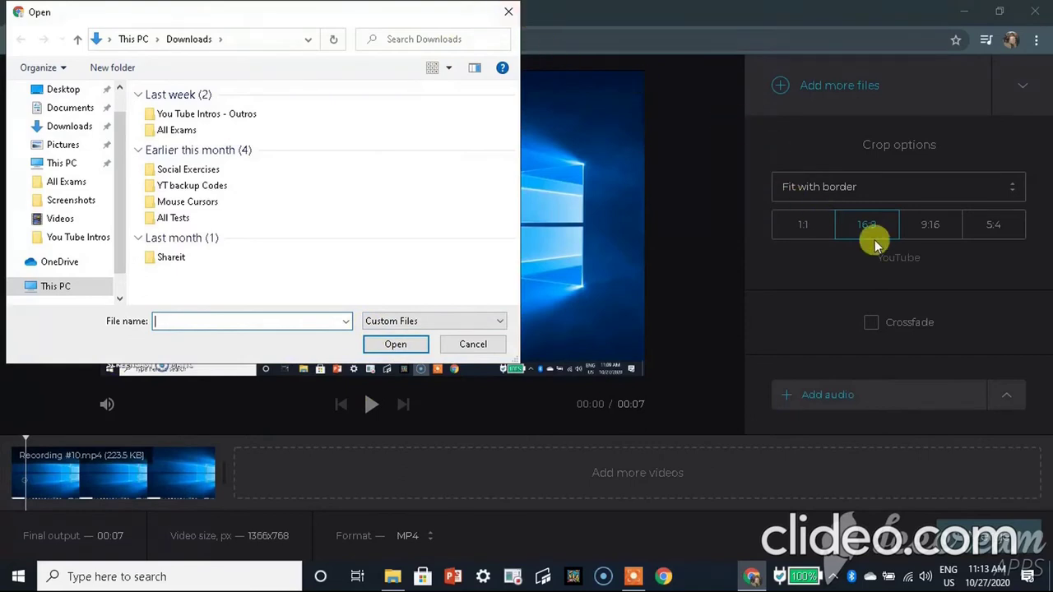
click(1013, 398)
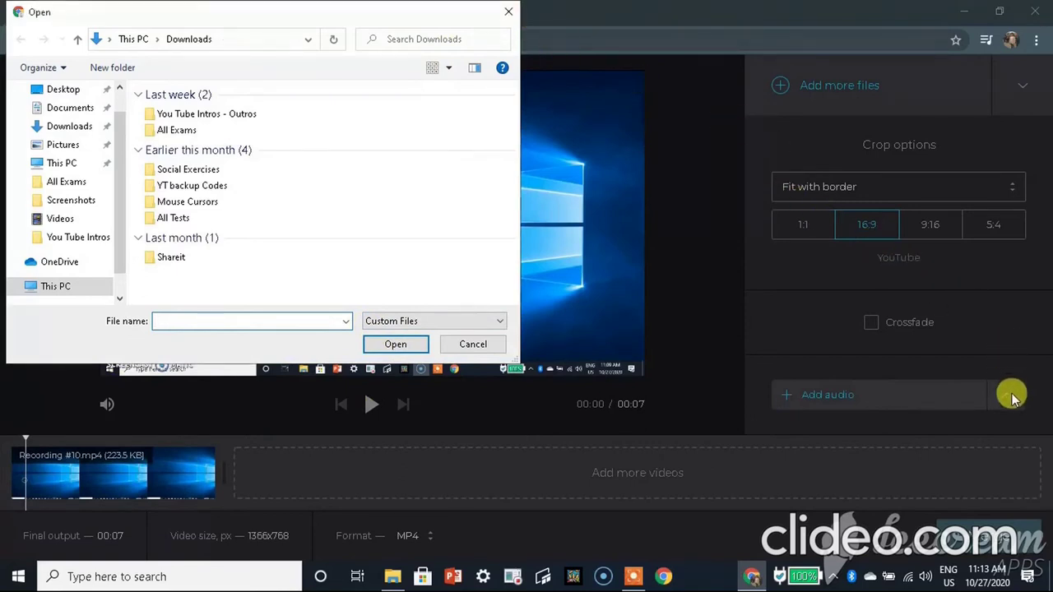
click(476, 346)
click(1008, 396)
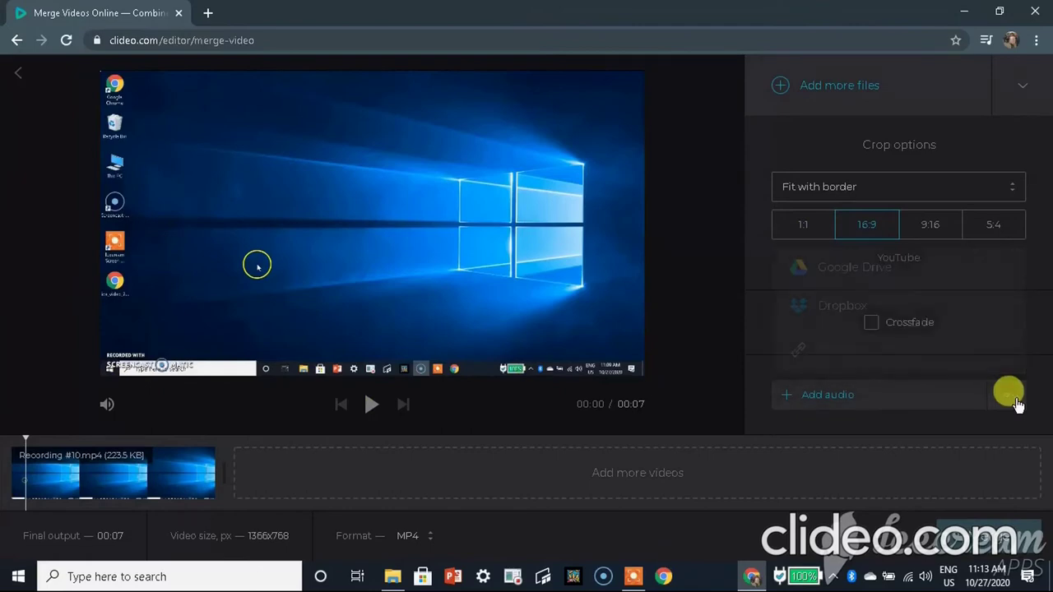
Find the Alan Walker - Fade [15 MINUTES VERSION] video on YouTube in a new tab and pause it.
click(209, 14)
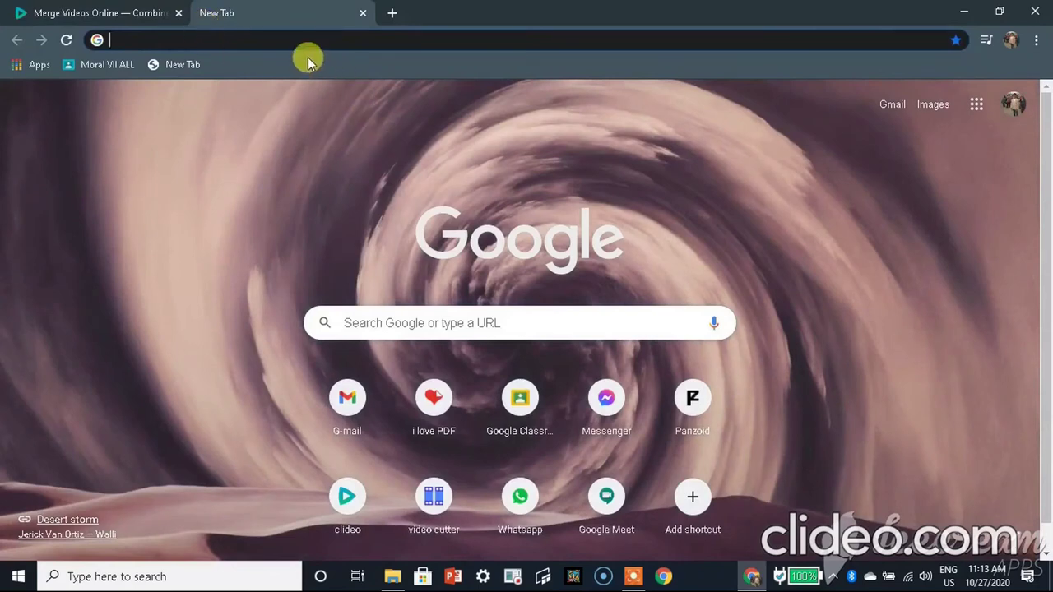
text(you)
key(Return)
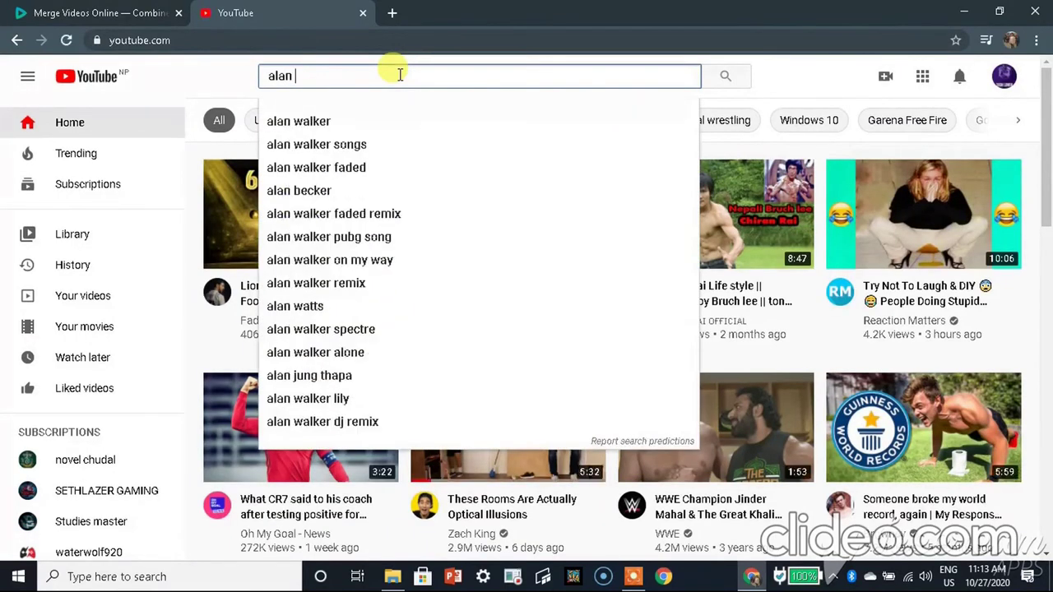
click(359, 170)
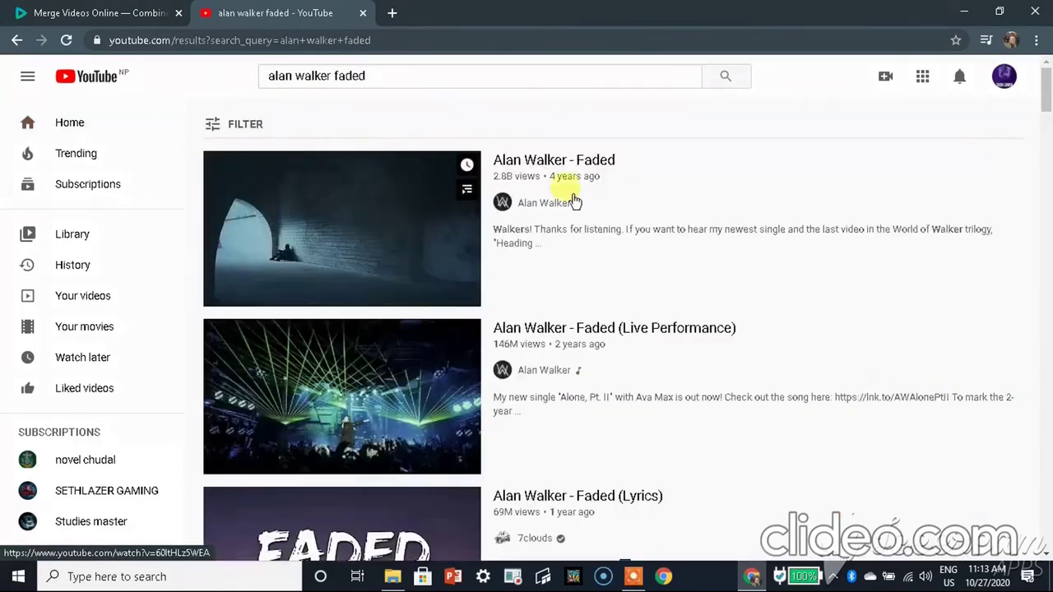
scroll(379, 346, down, 3)
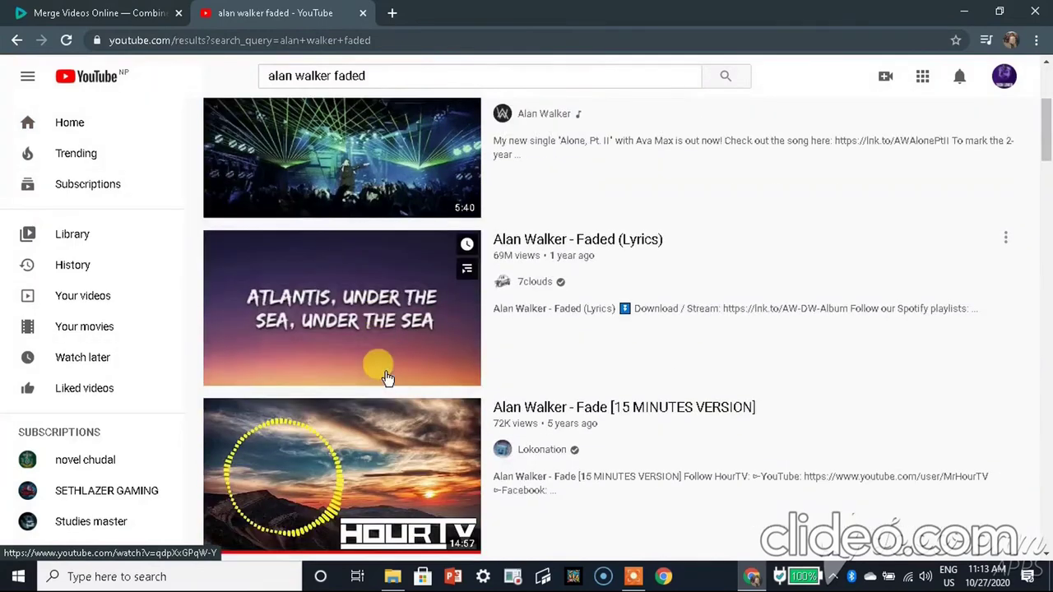
click(355, 468)
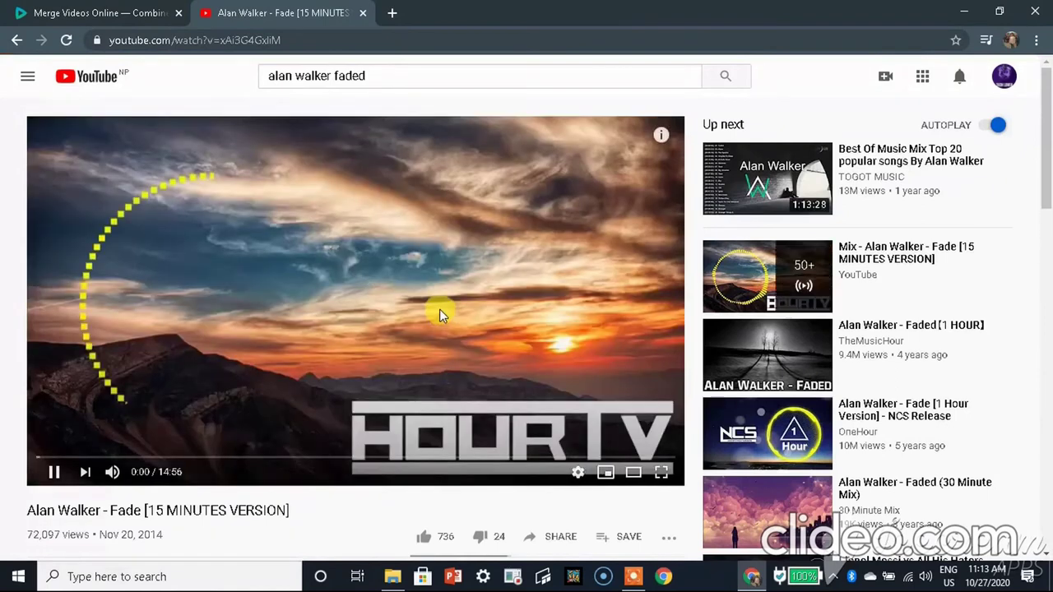
click(436, 309)
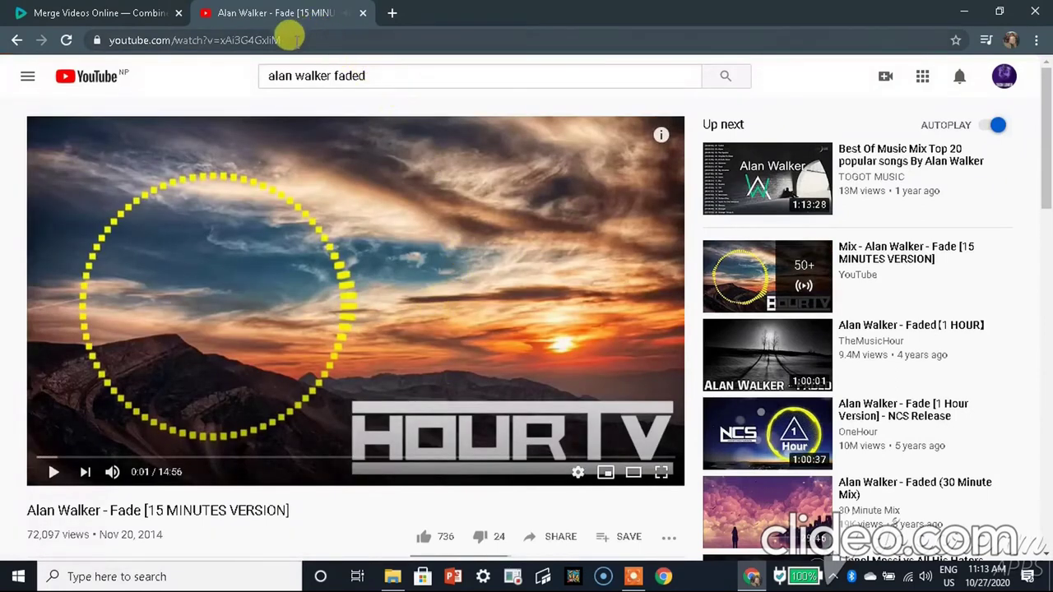
Copy the video's web address from Chrome's address bar.
drag(280, 39, 94, 37)
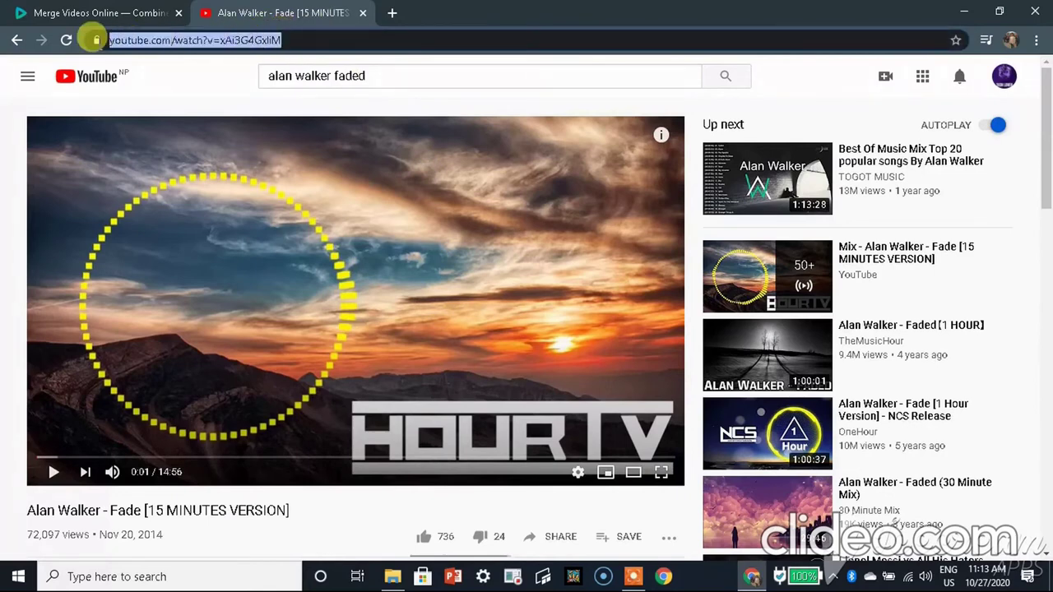
right_click(151, 49)
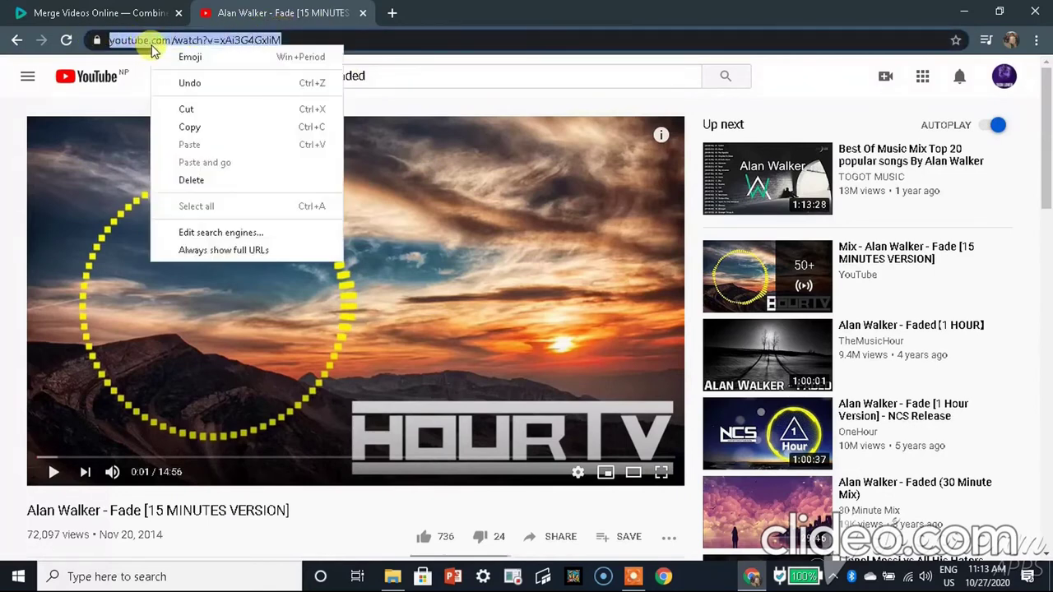
click(198, 125)
Close the YouTube tab and paste the copied YouTube link as Clideo's audio source.
middle_click(258, 7)
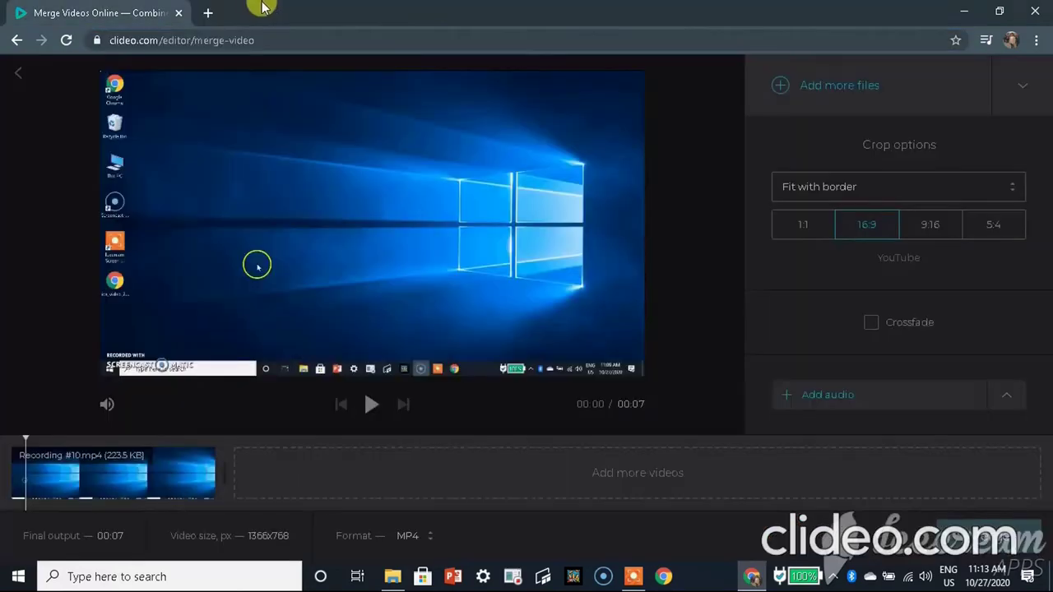
click(1008, 401)
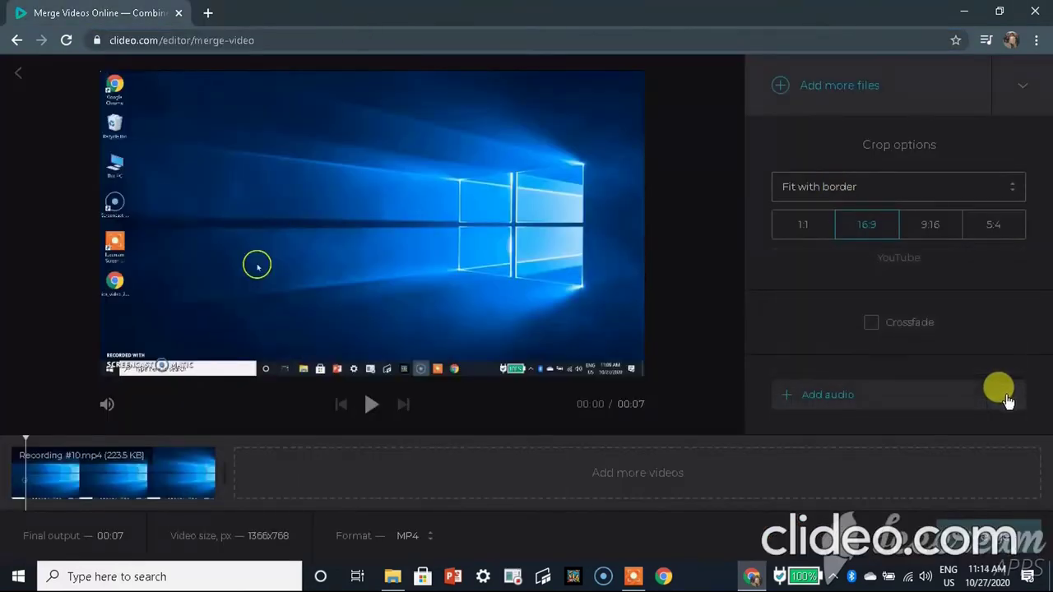
right_click(940, 351)
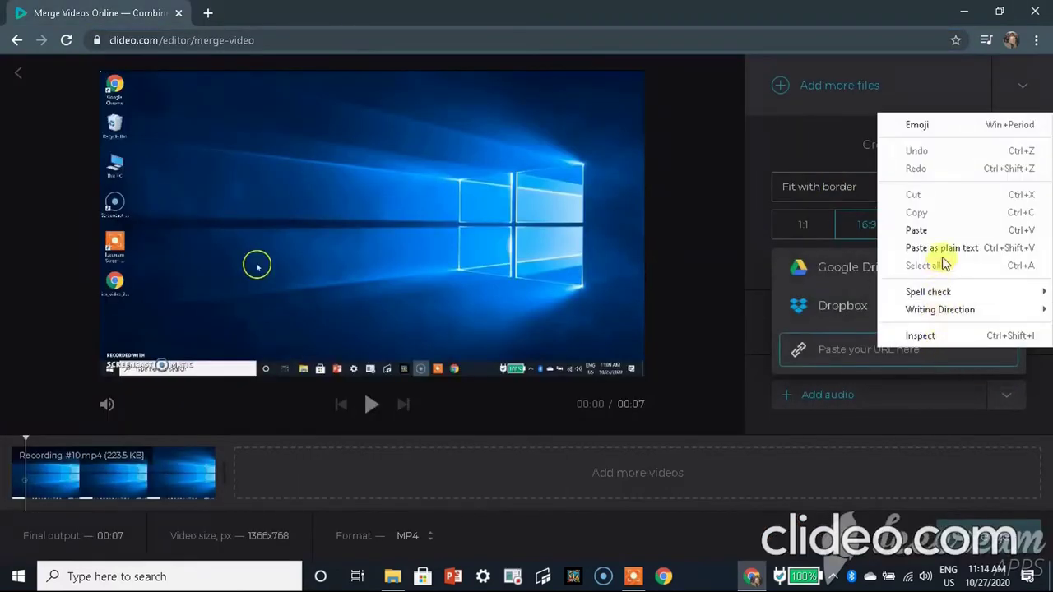
click(959, 230)
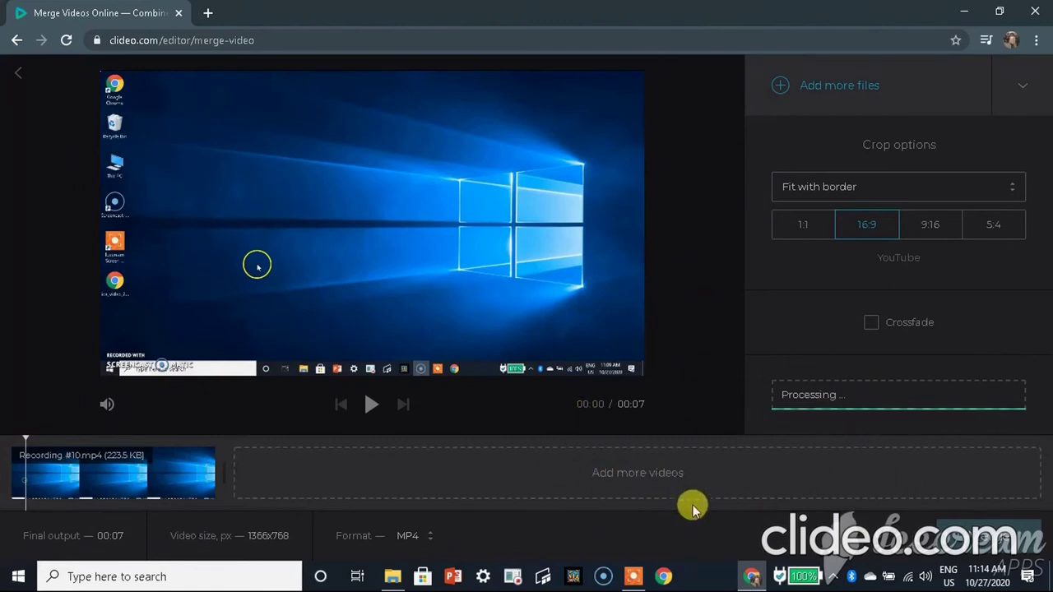
Pause and resume the screen recording from the recorder's controls.
mouse_move(634, 574)
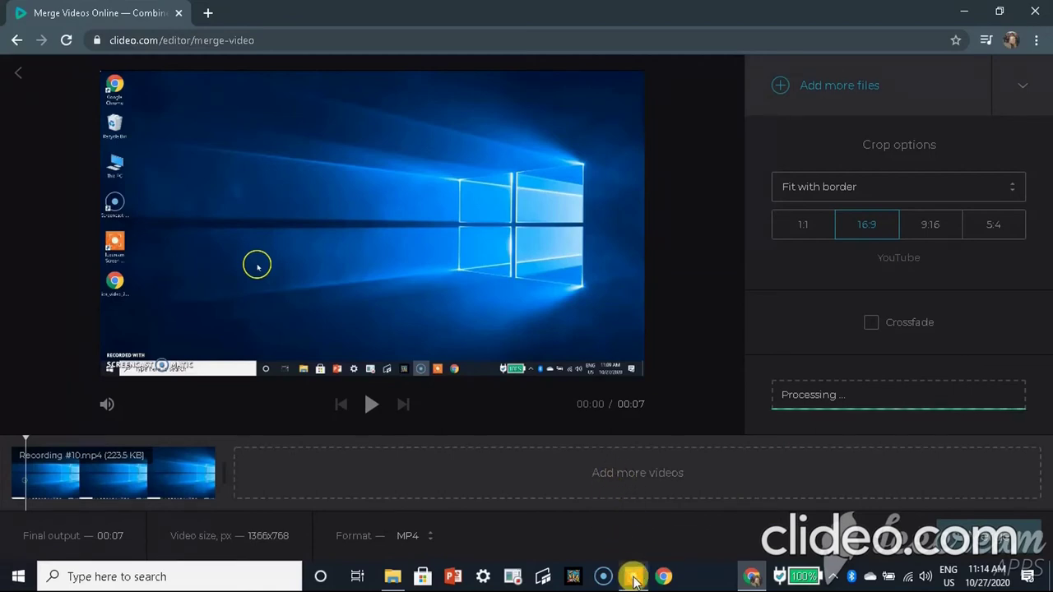
click(633, 578)
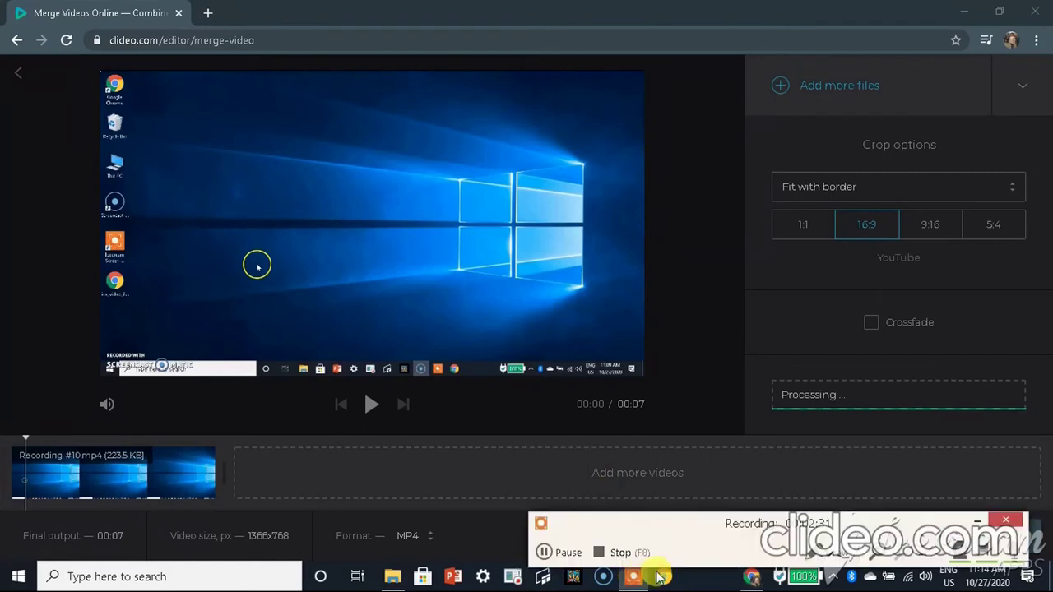
click(558, 553)
click(547, 553)
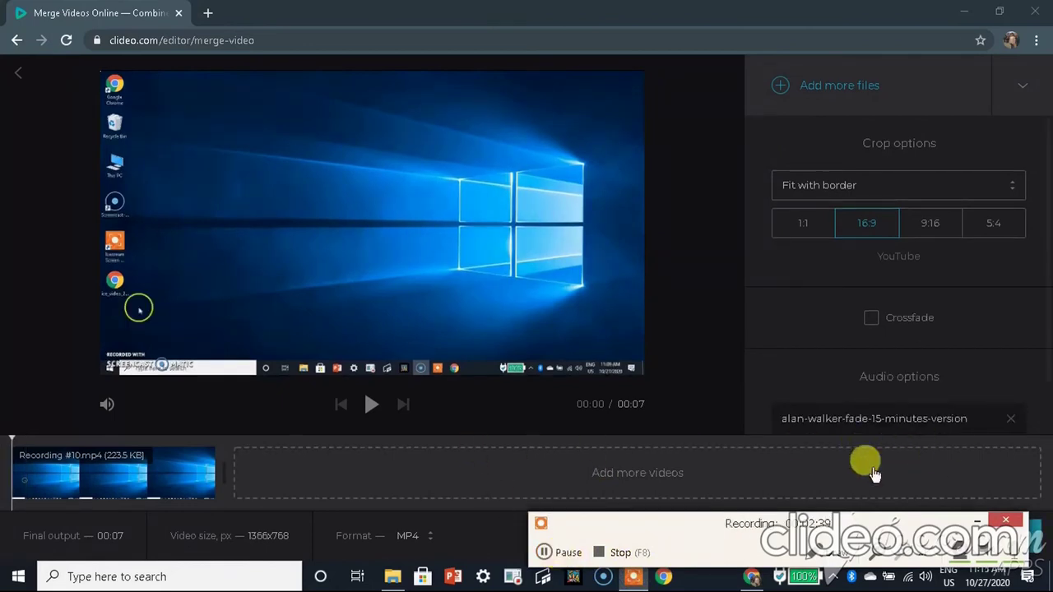
Play the merged preview, export it, download the 261.35 KB recording-10 MP4, then close Chrome.
click(981, 522)
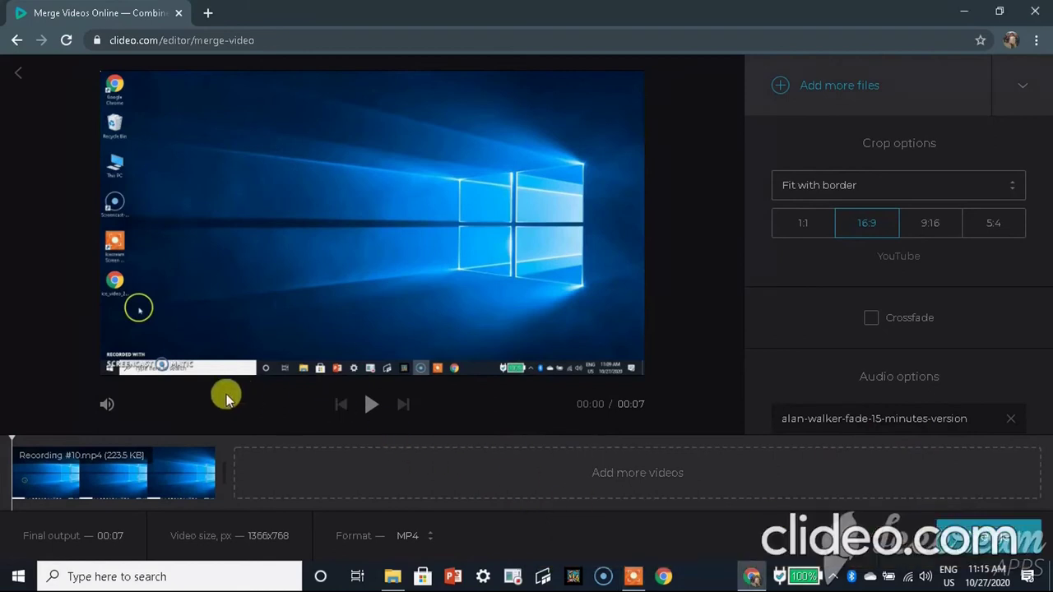
click(372, 403)
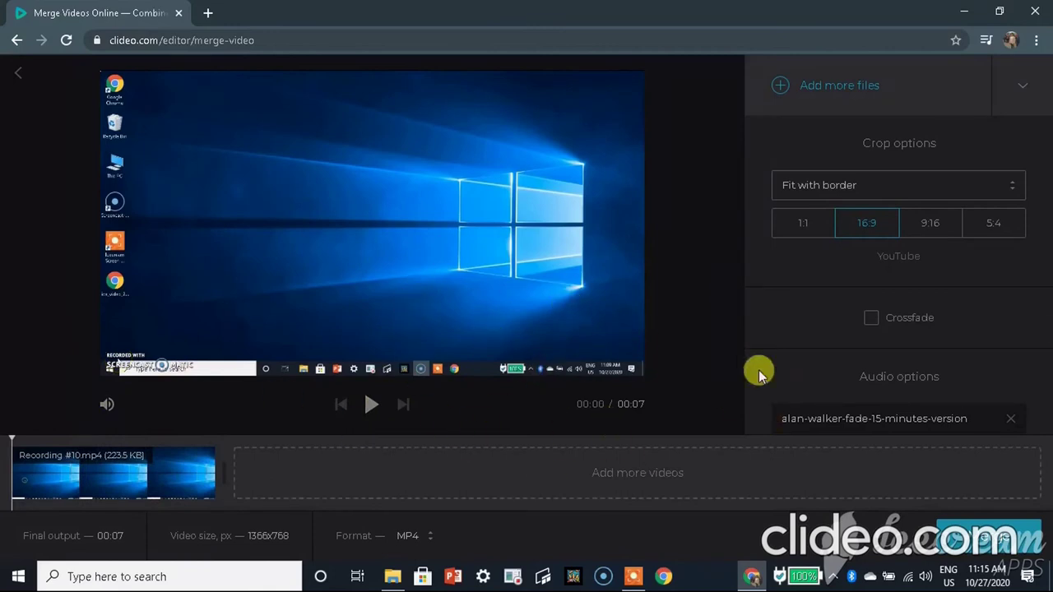
click(1005, 543)
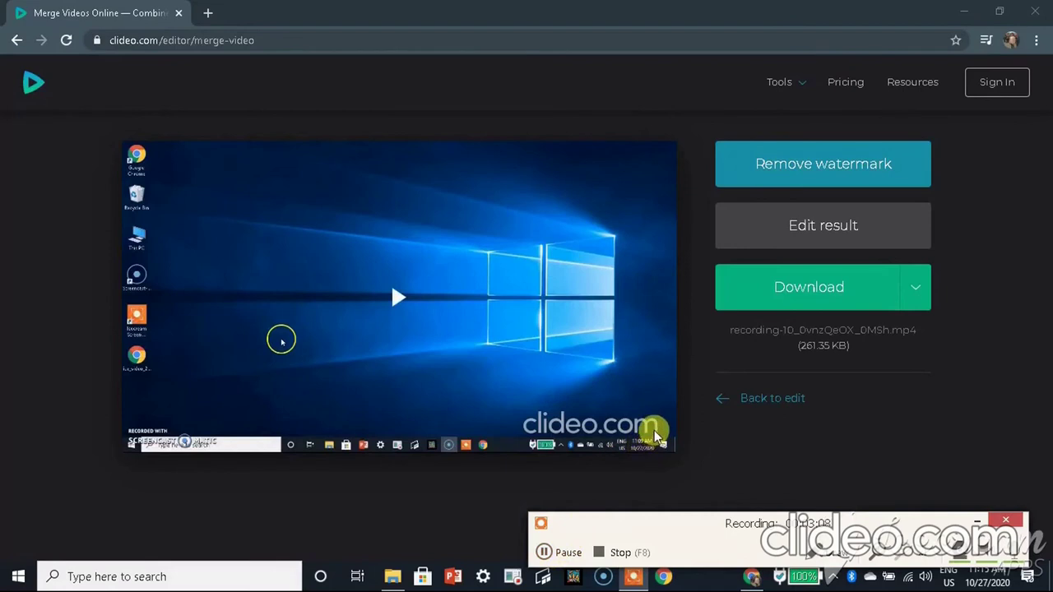
click(835, 297)
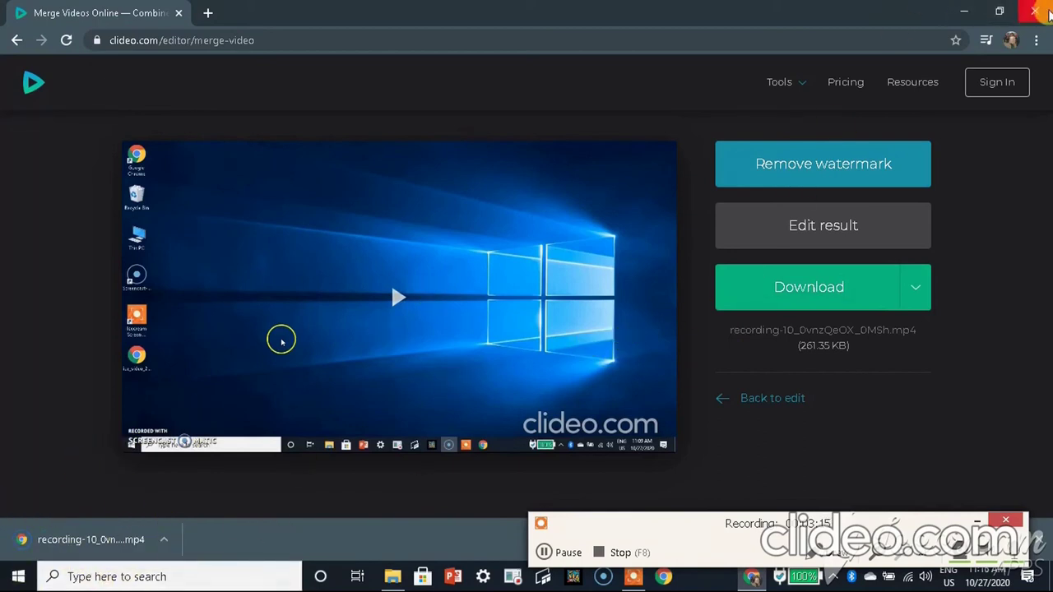
click(1035, 13)
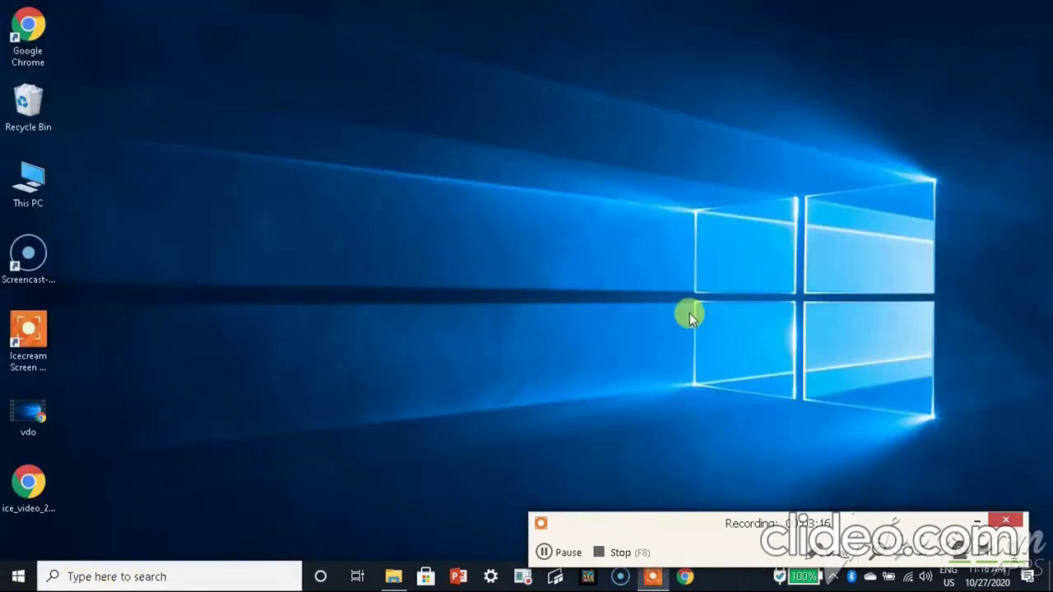
Select the downloaded recording-10_0vnzQeOX_0MSh.mp4 (262 KB) in the Downloads folder.
click(568, 553)
key(F7)
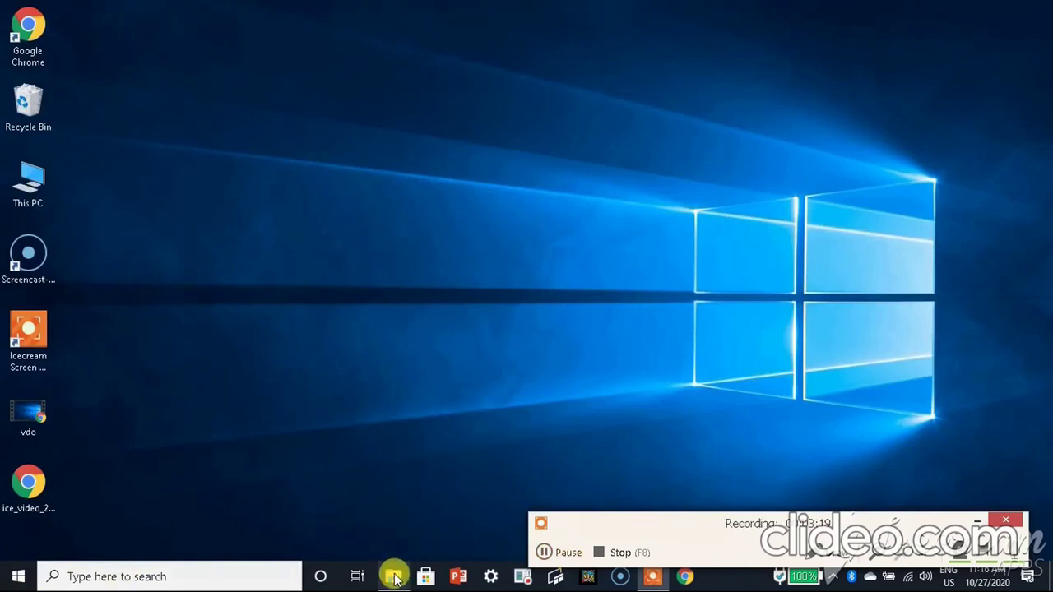
click(394, 575)
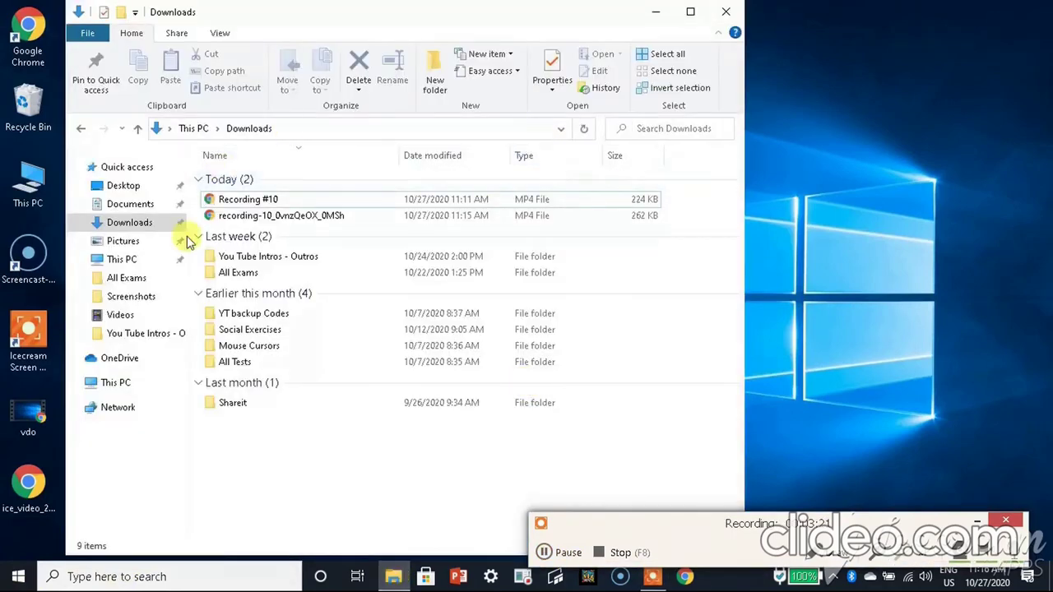
click(318, 216)
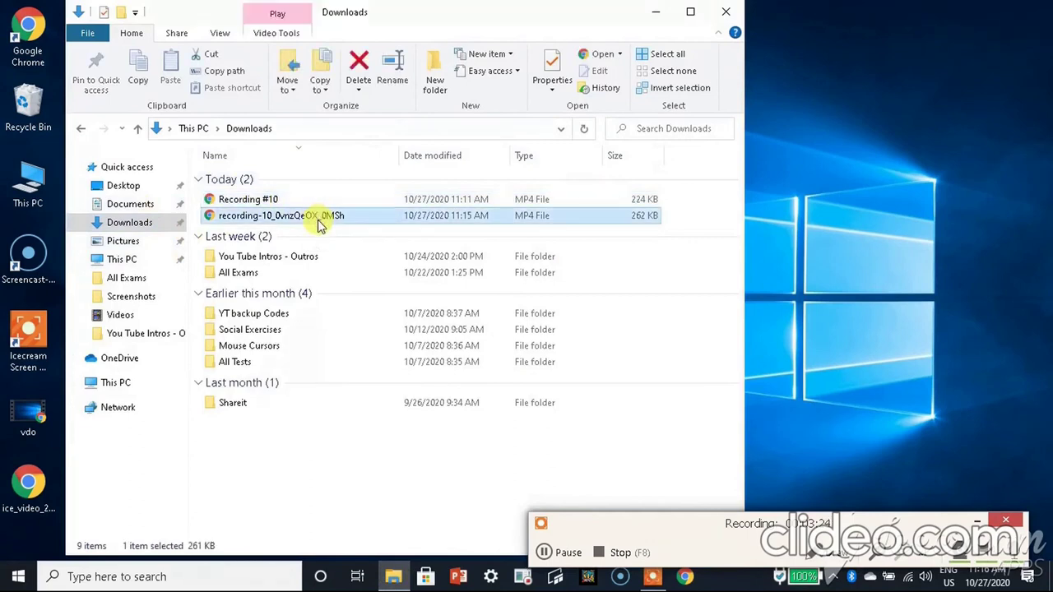
Play the merged MP4 in Chrome, then close it and minimize Explorer to show the desktop.
click(590, 56)
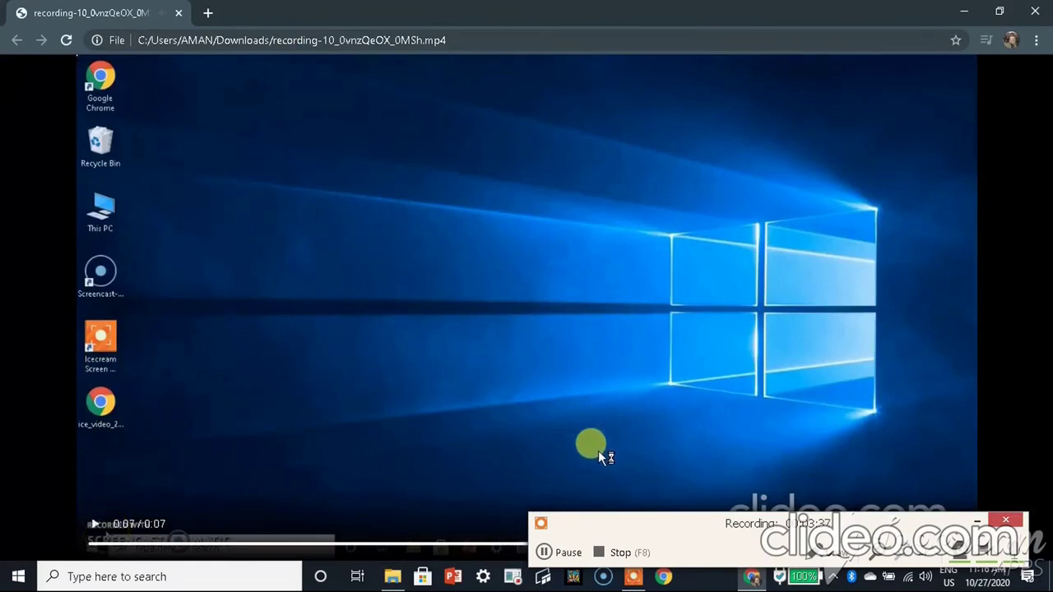
click(1038, 11)
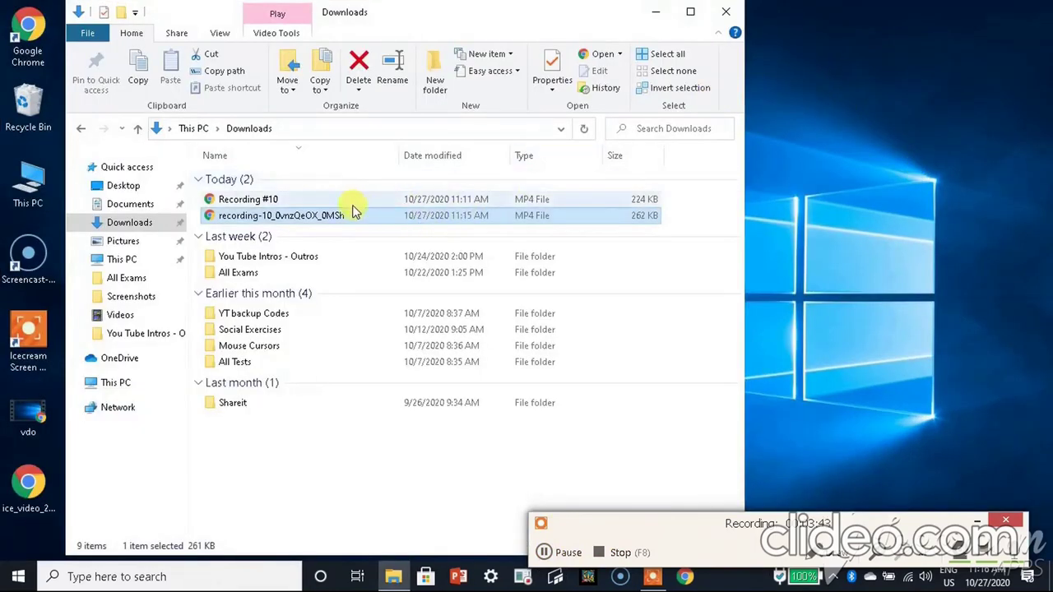
click(654, 13)
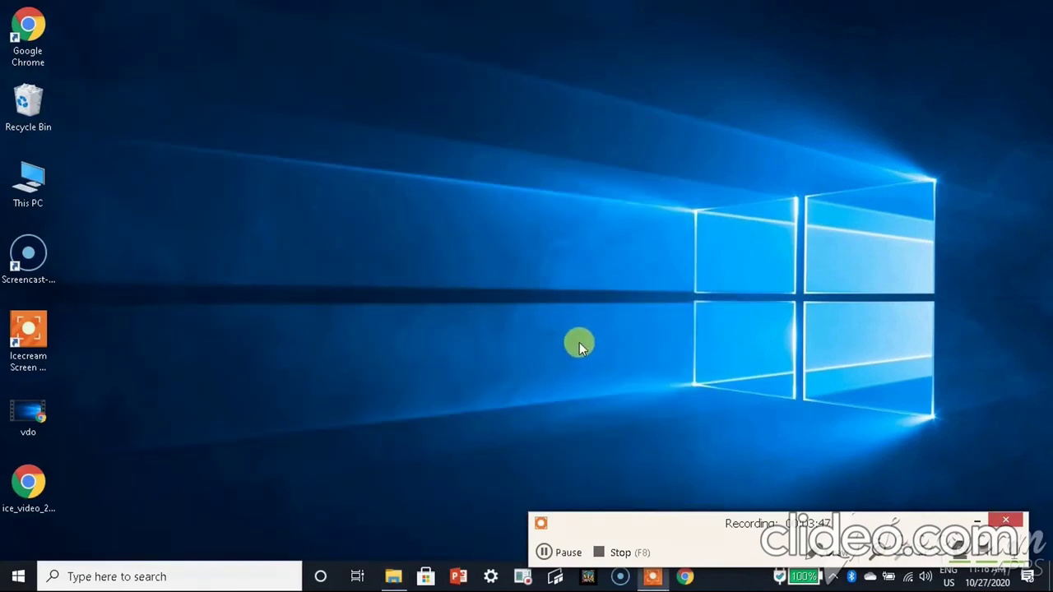